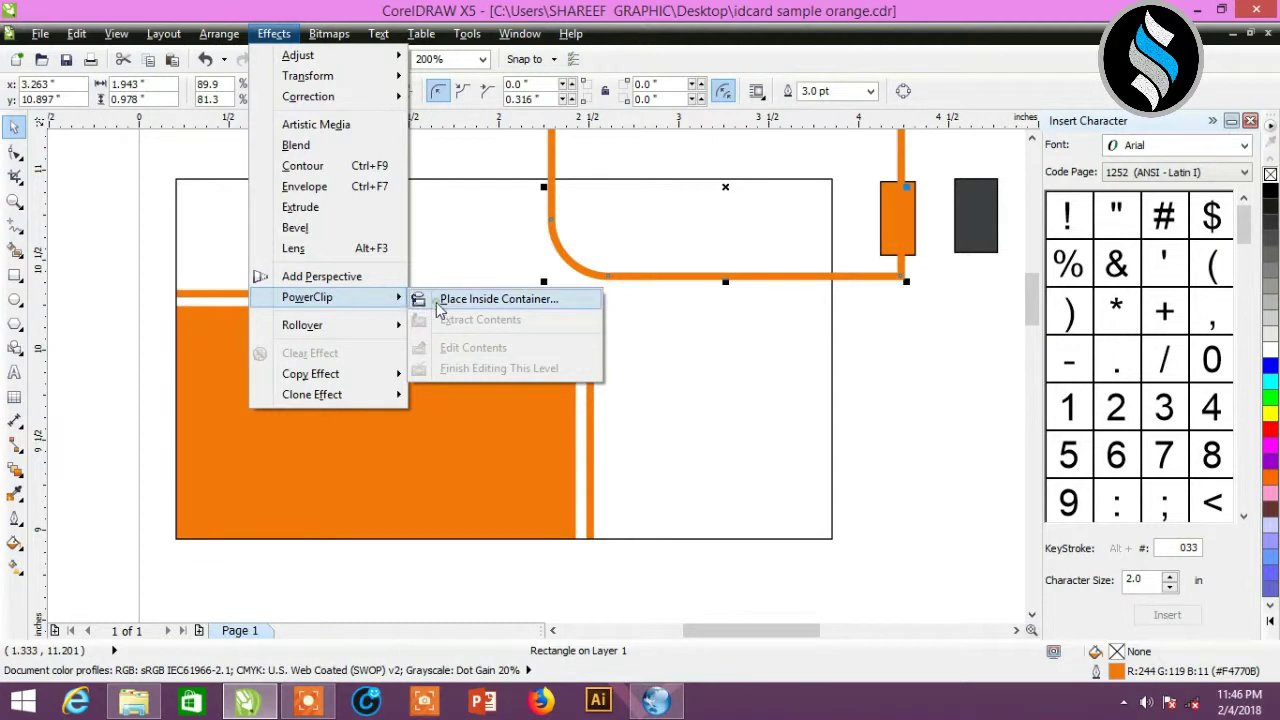
- Finish clipping the orange artwork inside the card frame, then deselect it
left_click(435, 278)
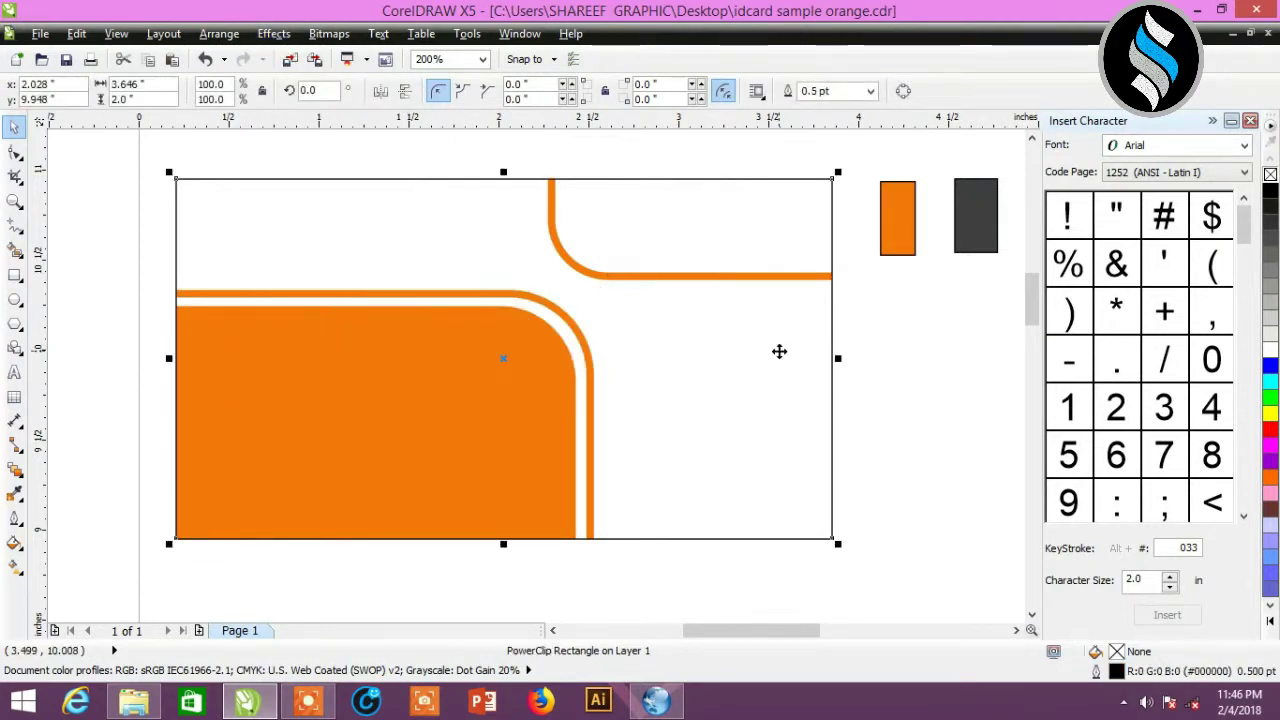
left_click(860, 373)
left_click_drag(770, 630, 760, 630)
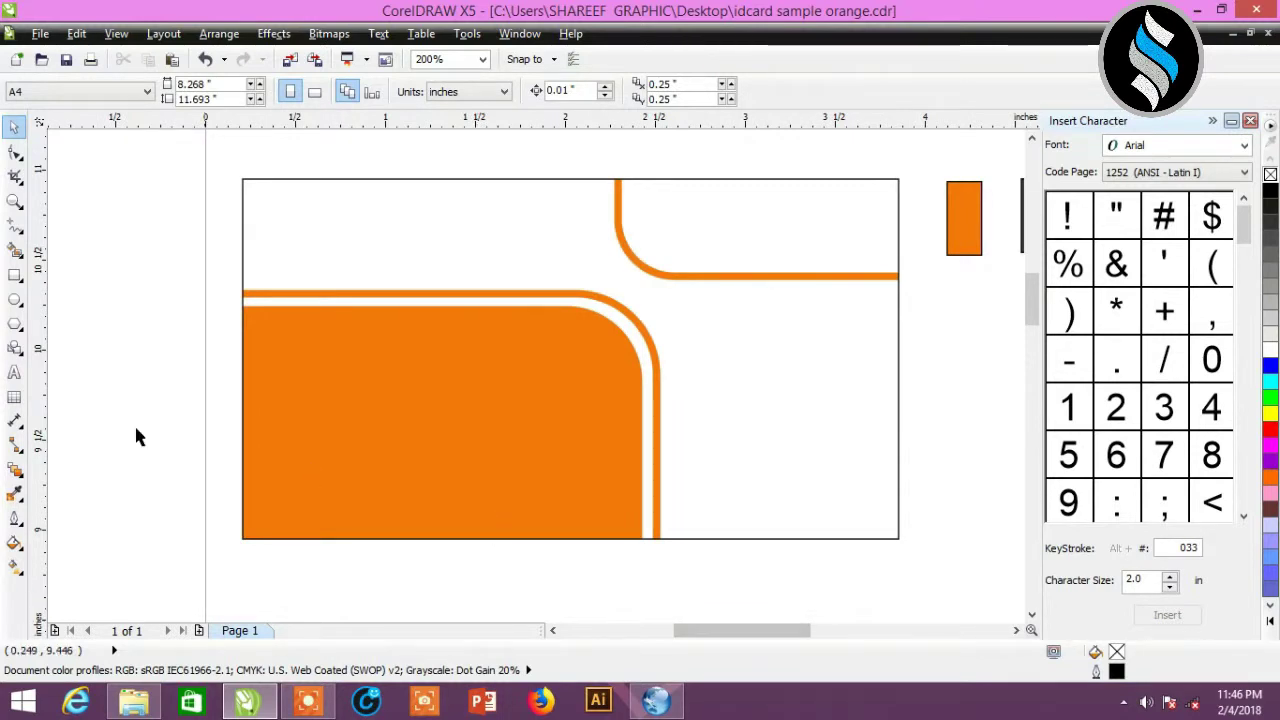
- Draw a small 0.292 × 0.172 inch rectangle on the card with right corners rounded to 0.07 inch
left_click(15, 276)
left_click_drag(716, 388, 770, 420)
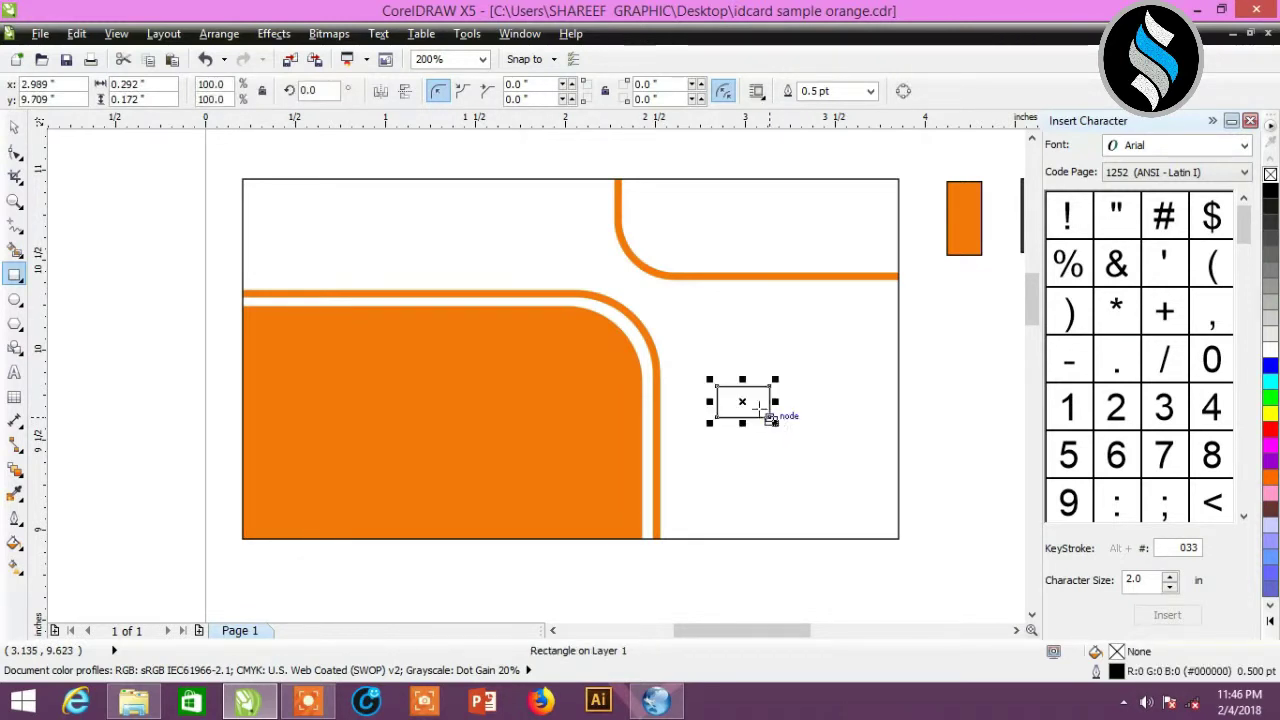
left_click(15, 127)
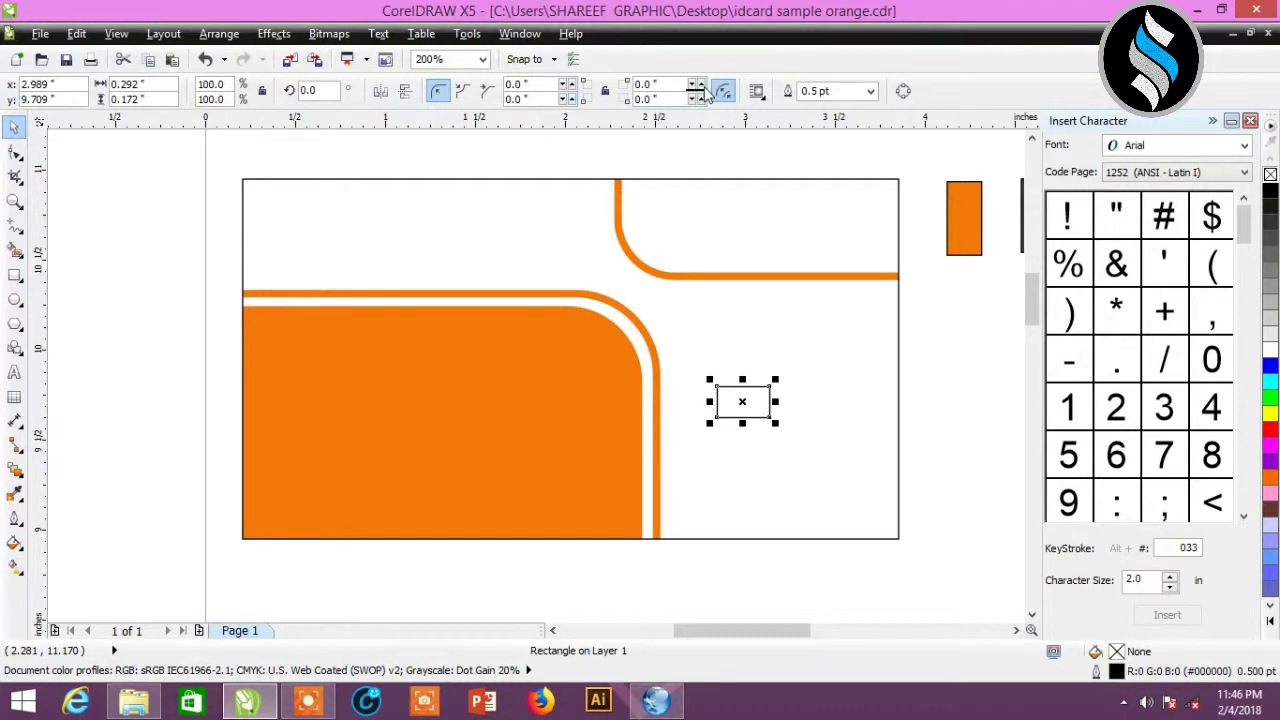
left_click(701, 86)
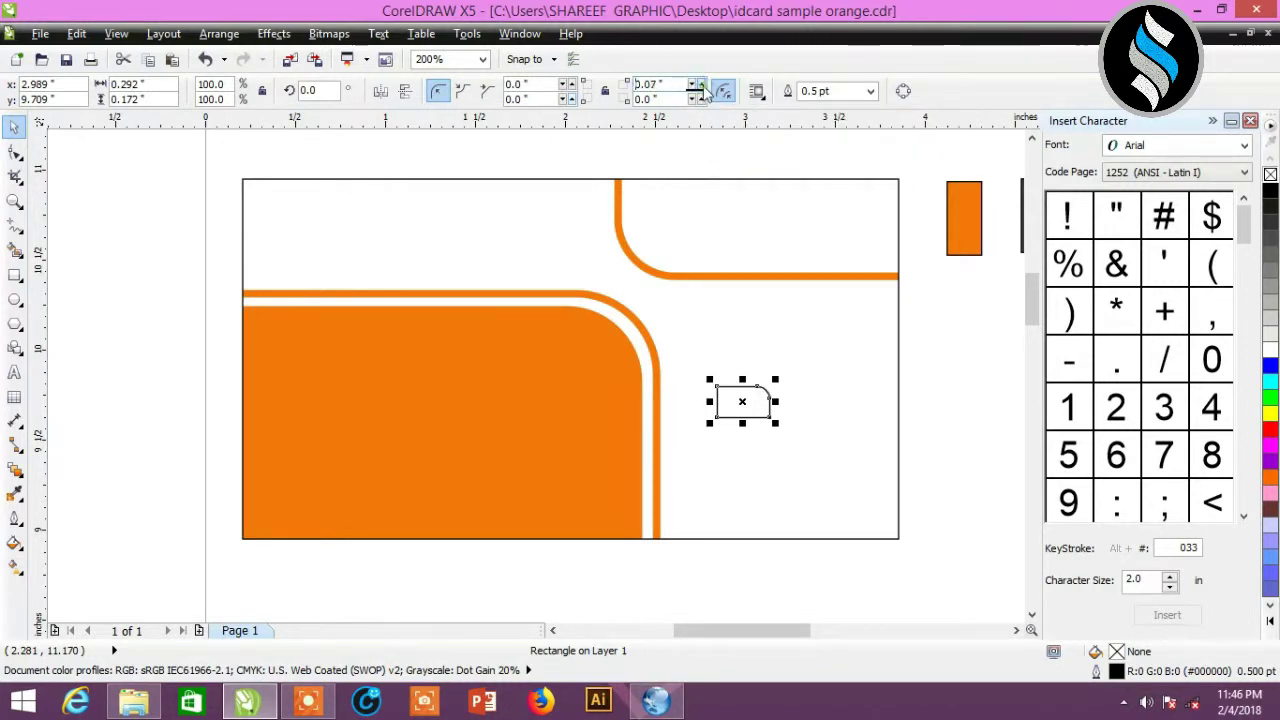
left_click(702, 99)
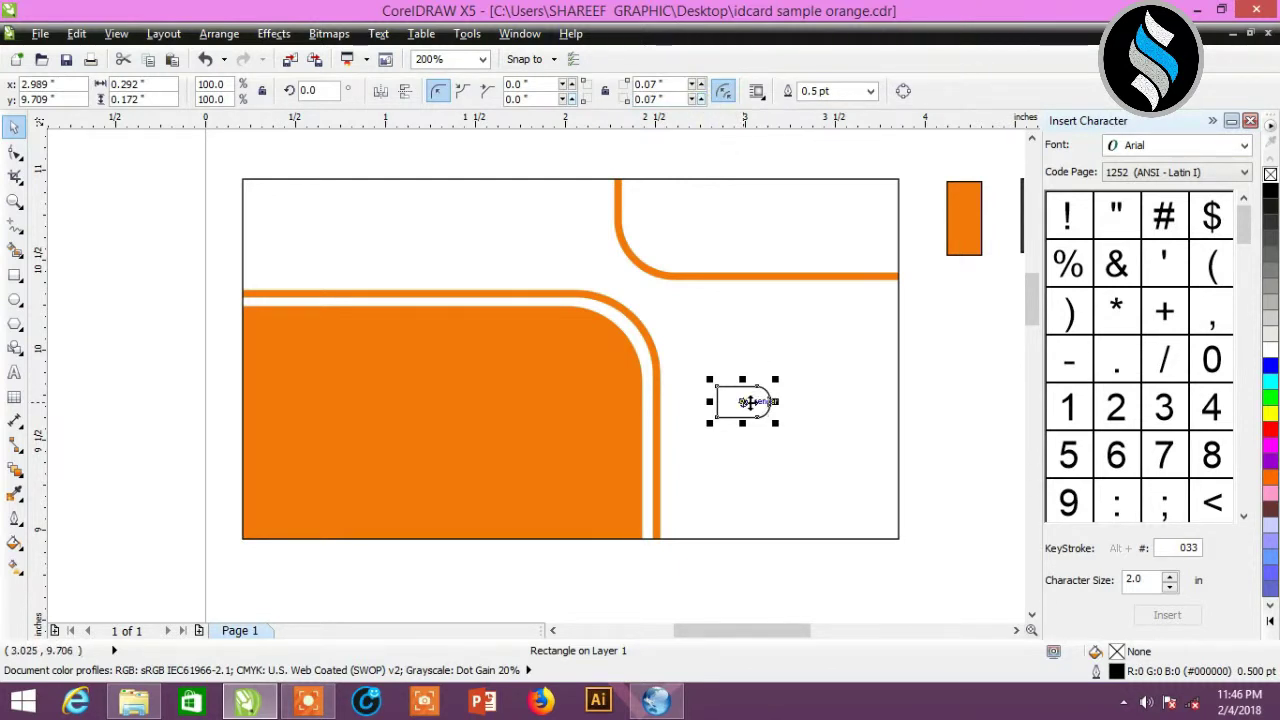
- Reposition the orange and dark grey colour swatches beside the card
left_click(966, 237)
left_click_drag(966, 237, 942, 243)
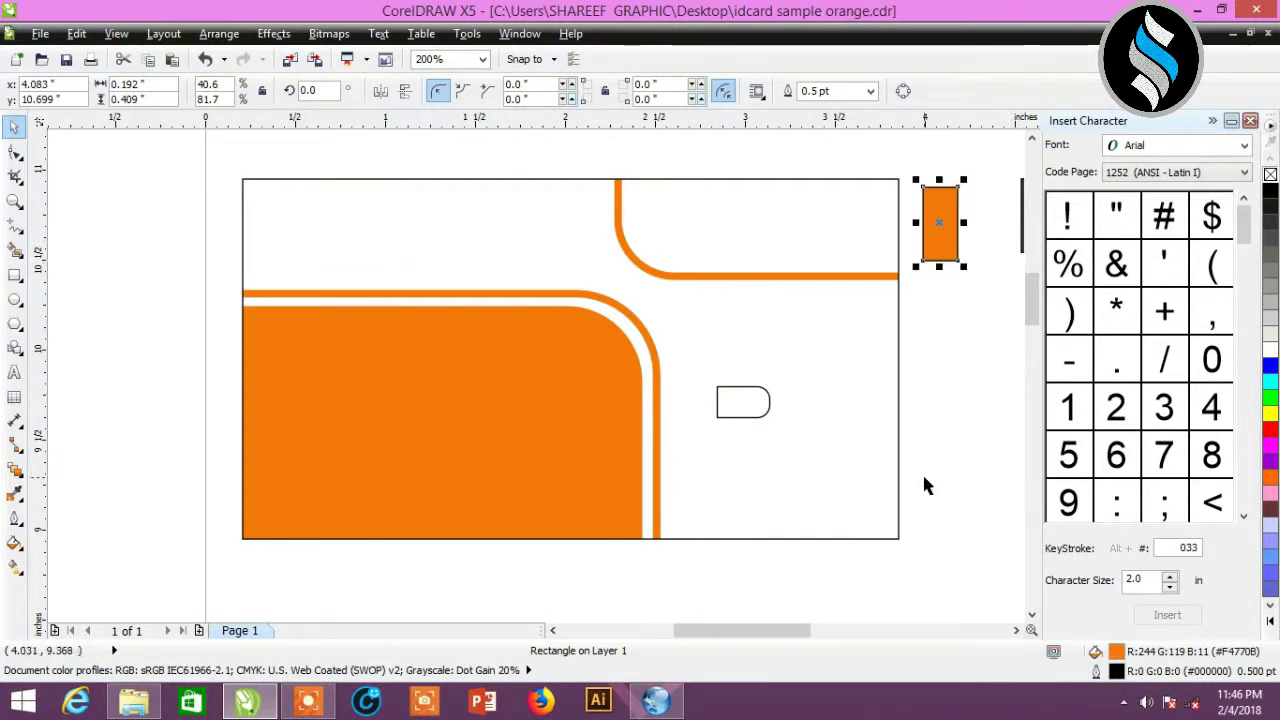
left_click(1015, 630)
left_click_drag(946, 245, 856, 405)
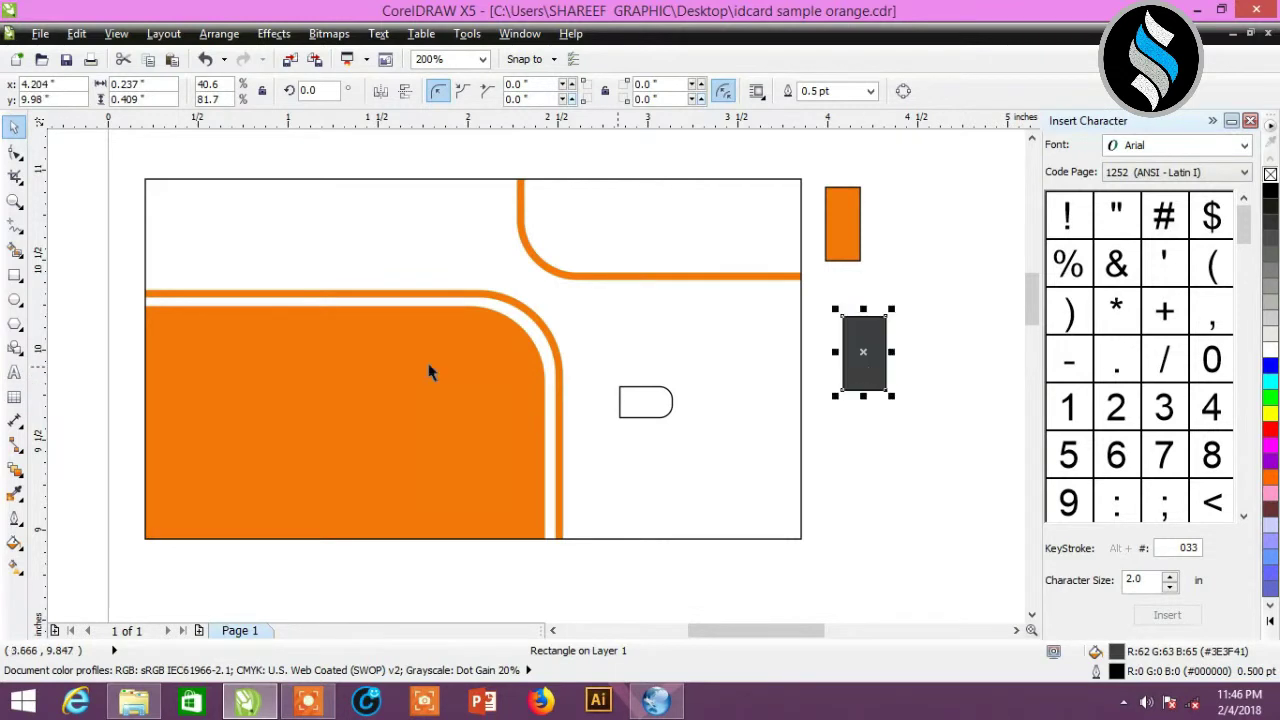
- Fill the rounded tab with the dark grey (#3E3F41) sampled from the swatch
left_click(15, 492)
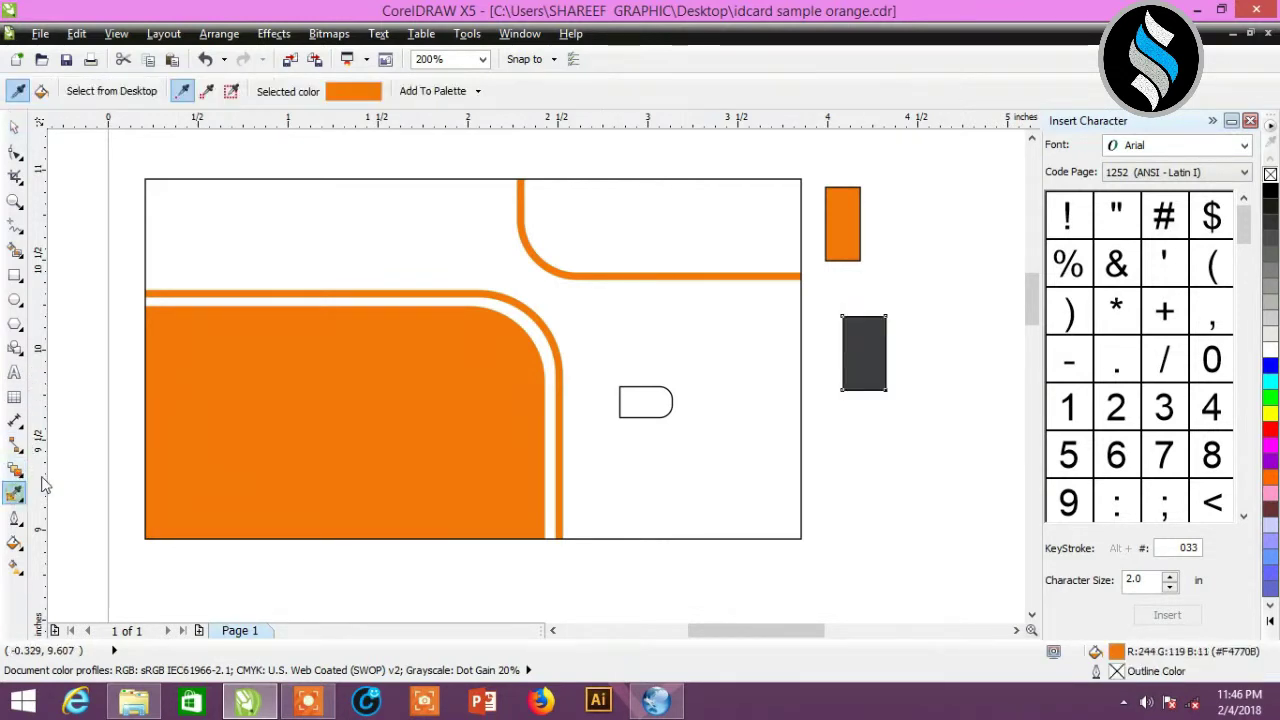
left_click(881, 337)
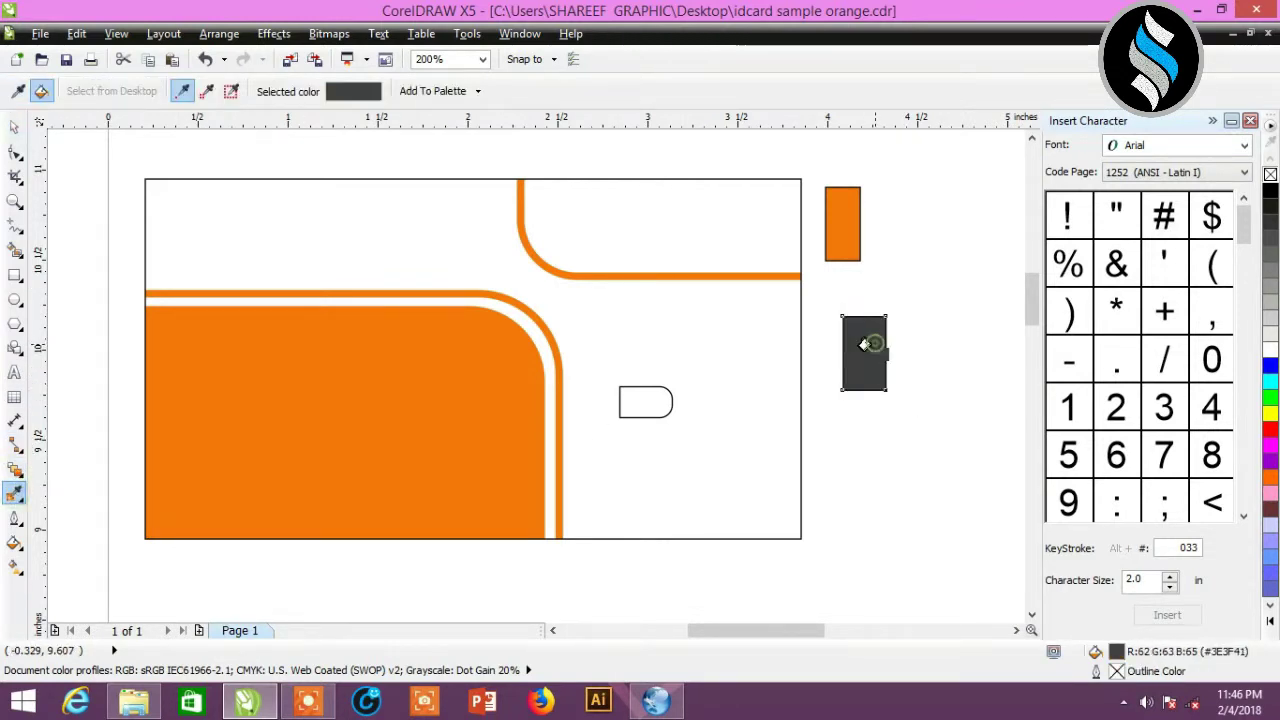
left_click(640, 403)
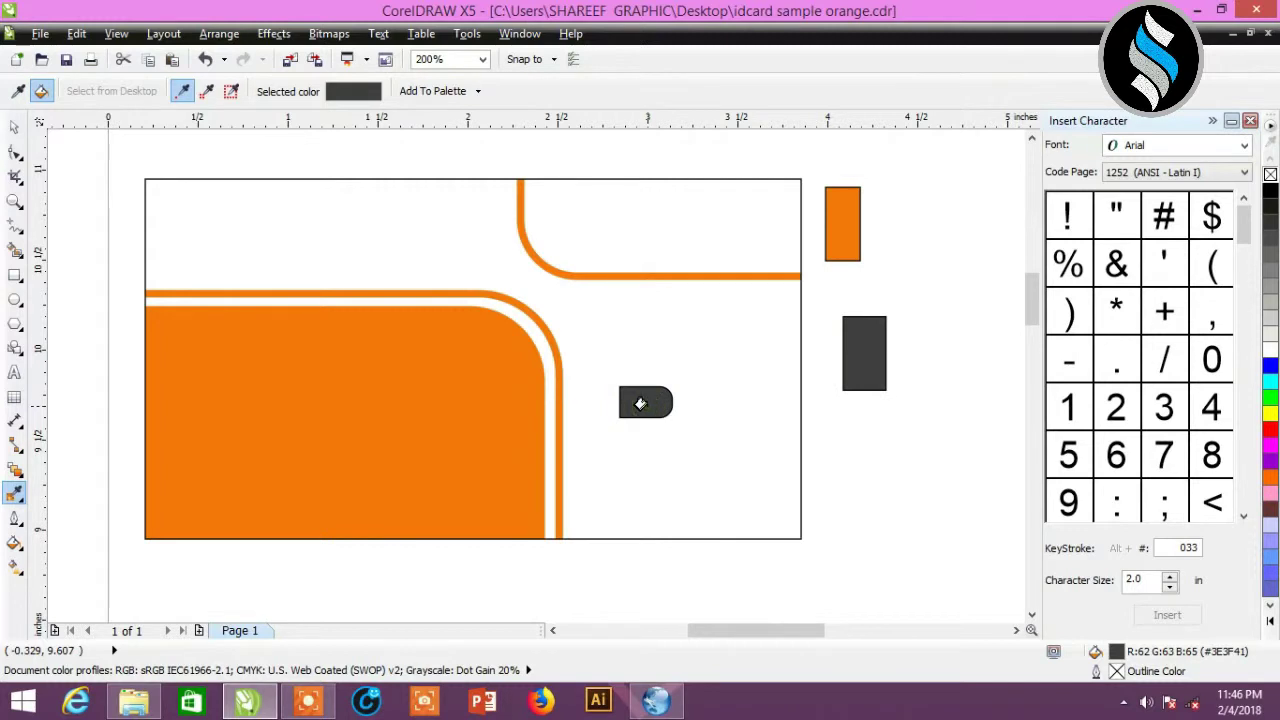
left_click(15, 127)
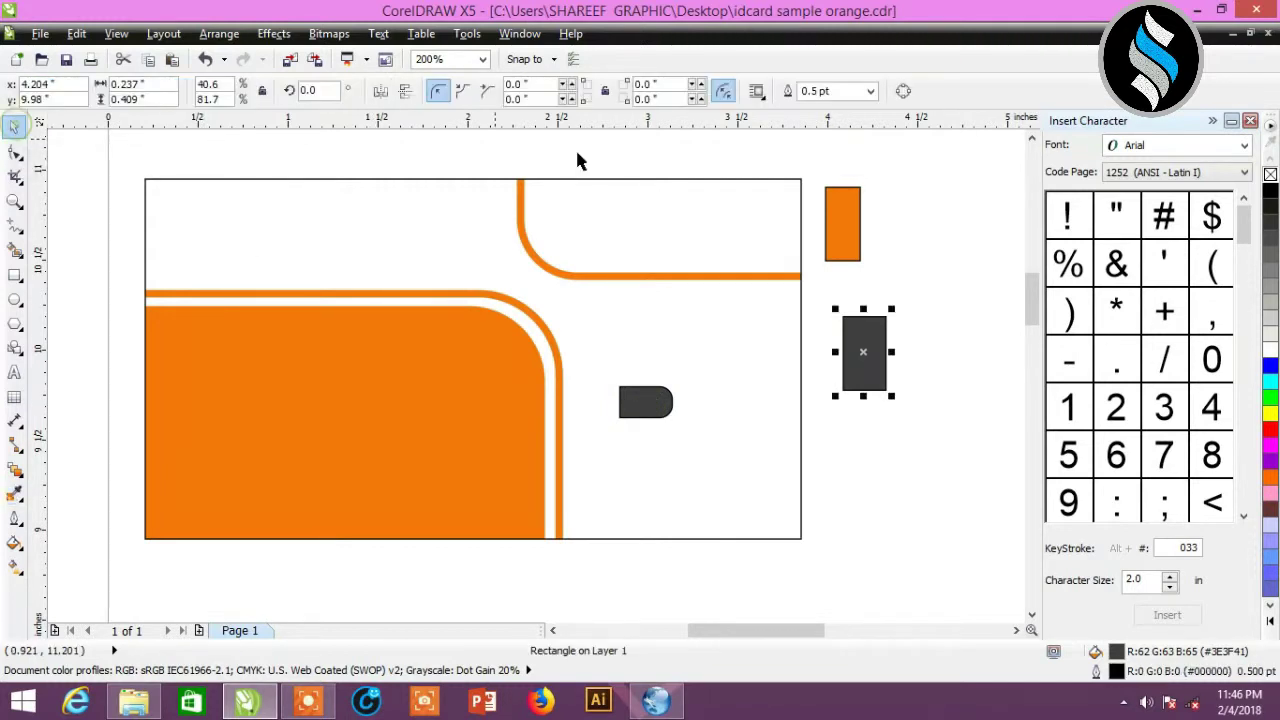
- Remove the outlines from the dark swatch and the rounded tab, then duplicate the tab
left_click(869, 94)
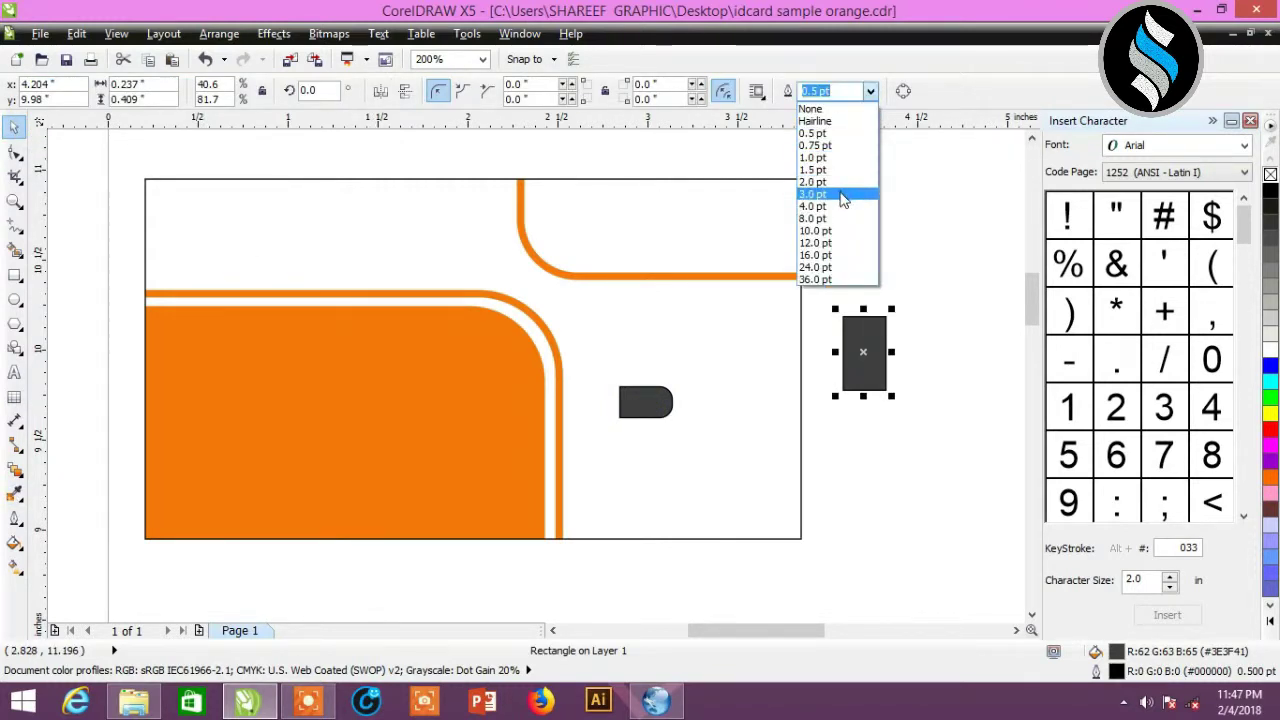
left_click(811, 108)
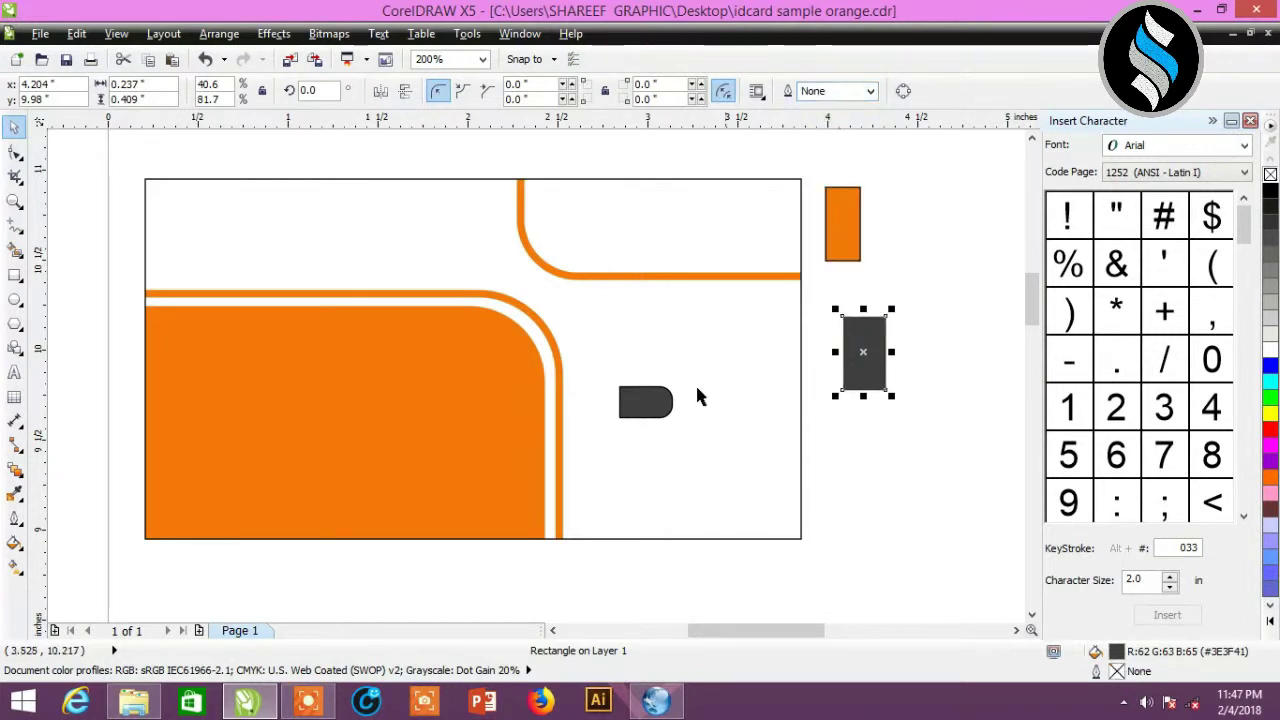
key("ctrl+d")
left_click(651, 415)
left_click(870, 92)
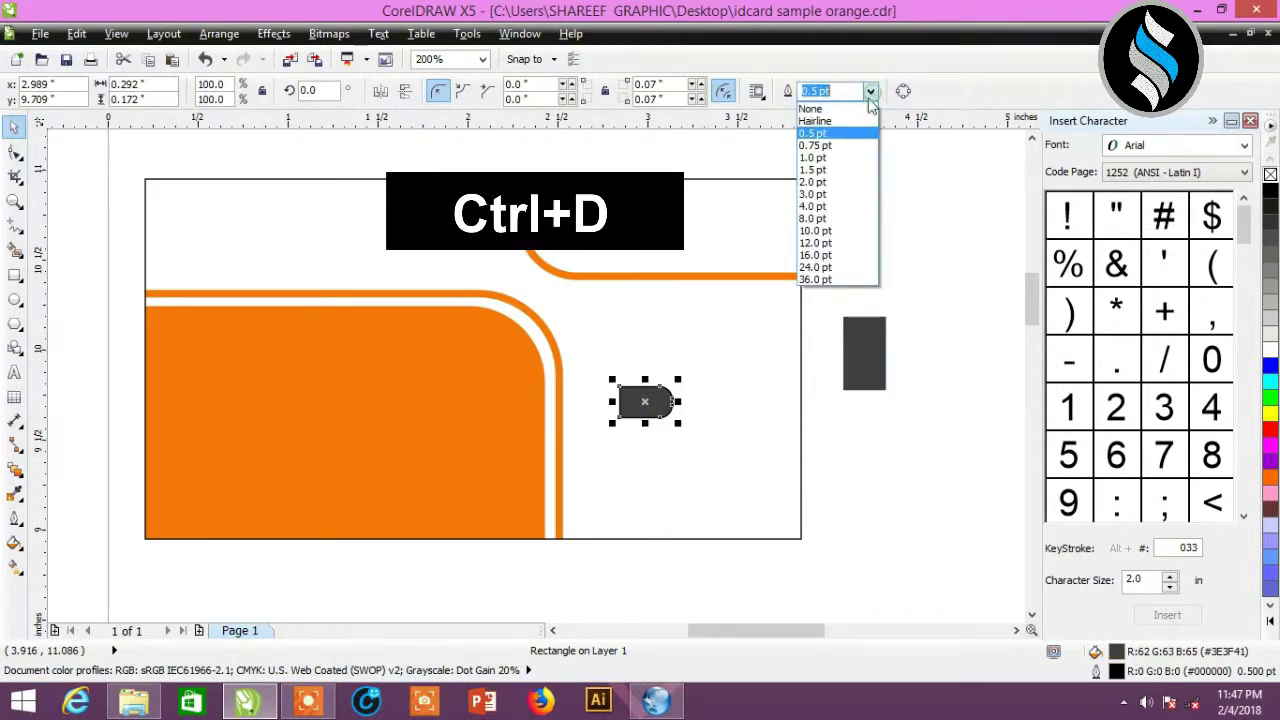
left_click(811, 108)
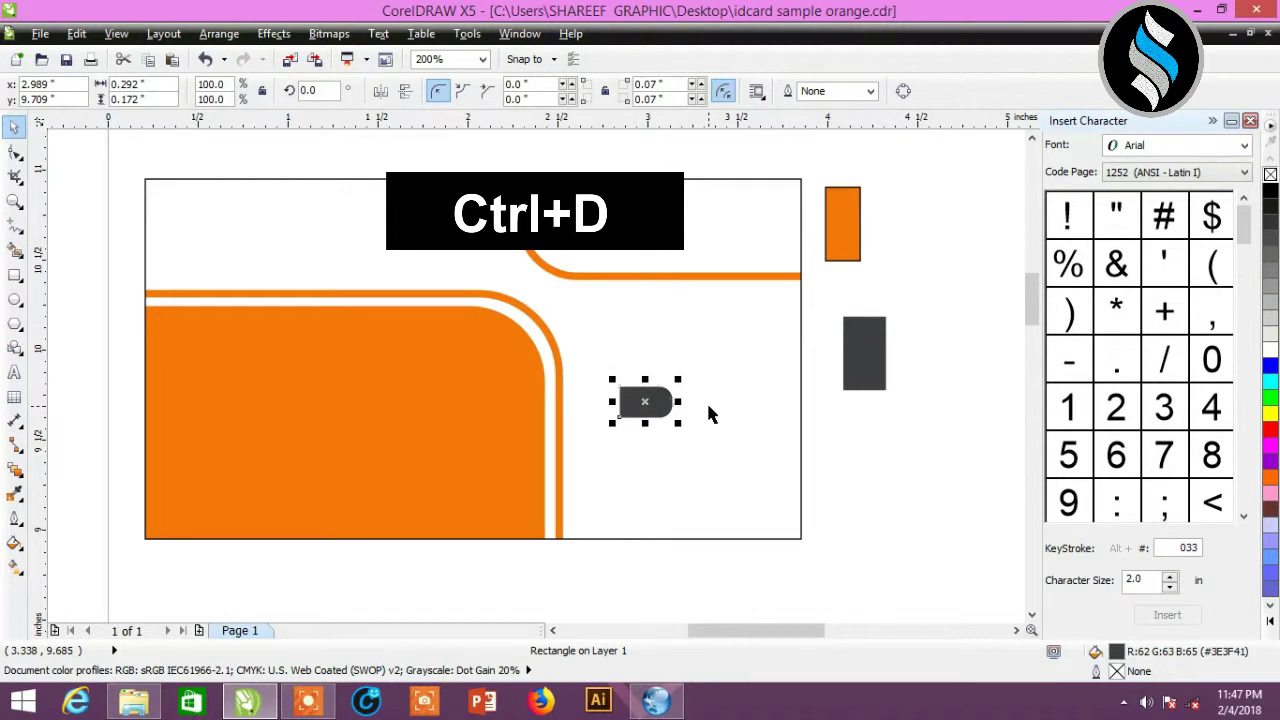
key("ctrl+d")
- Stack three dark grey tabs down the orange panel's edge: top, middle and bottom
left_click_drag(690, 357, 572, 393)
key("Left")
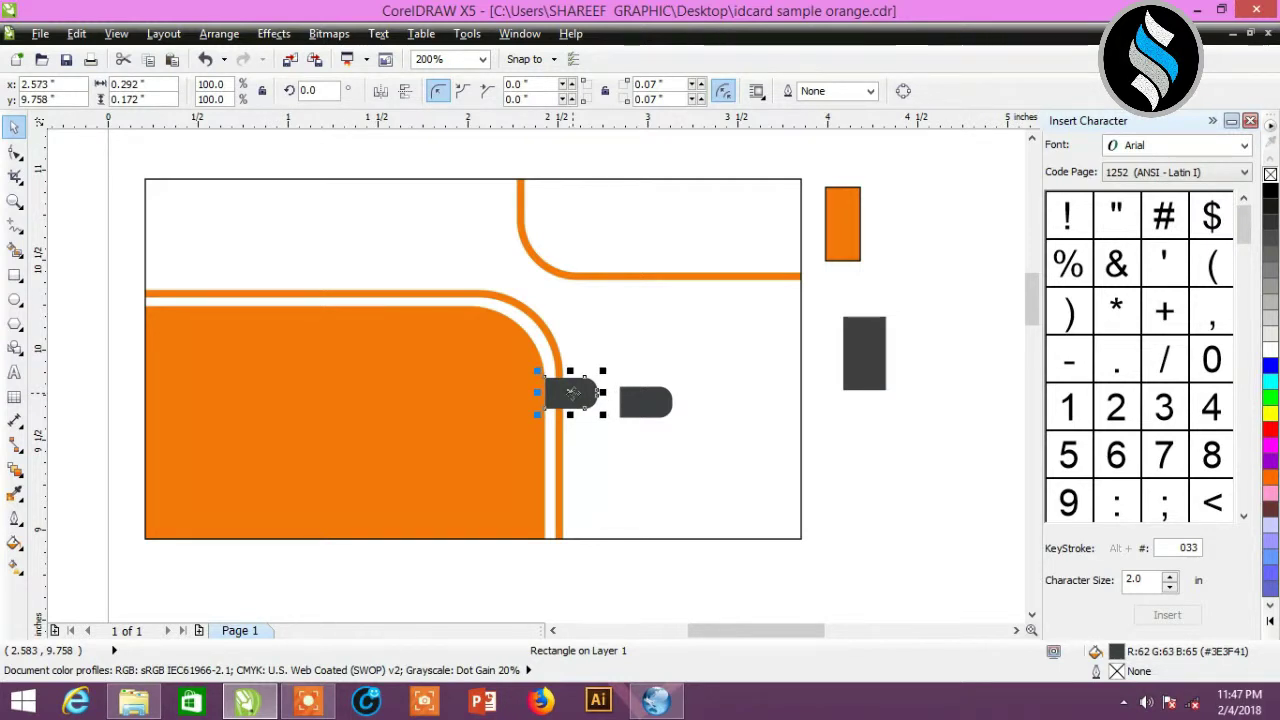
key("ctrl+d")
left_click_drag(496, 386, 571, 459)
left_click(646, 401)
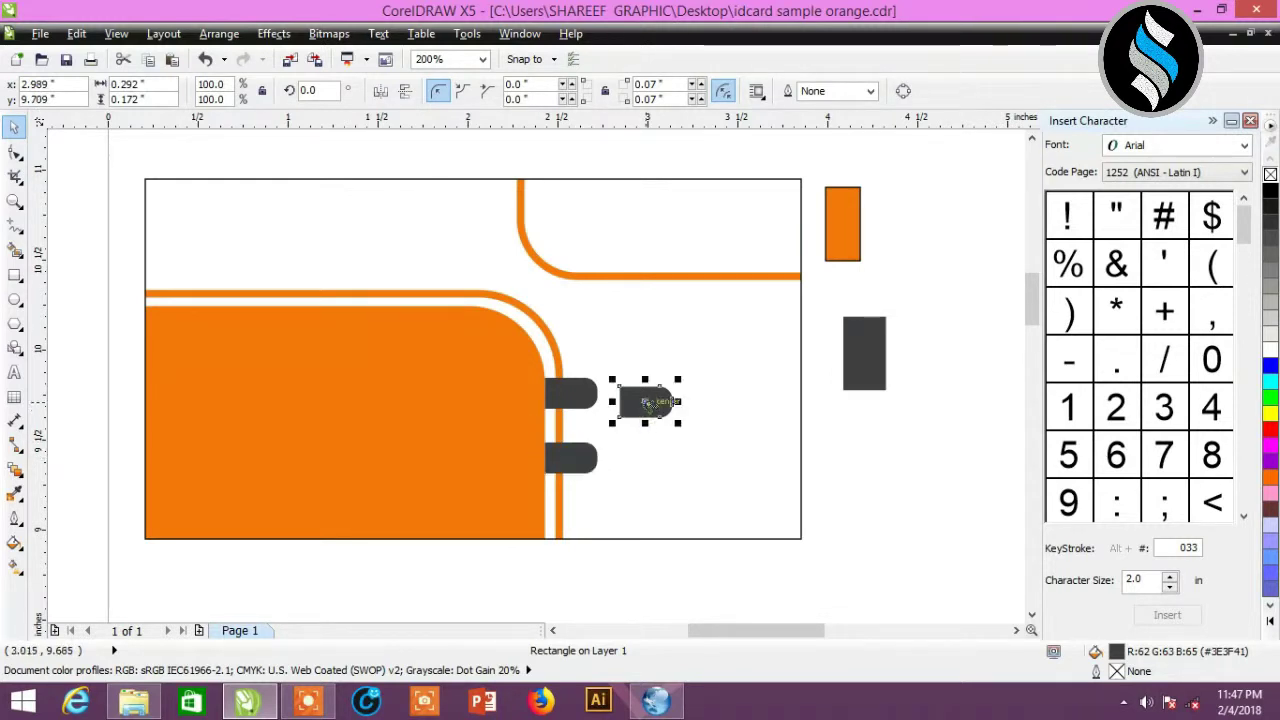
left_click_drag(646, 401, 570, 513)
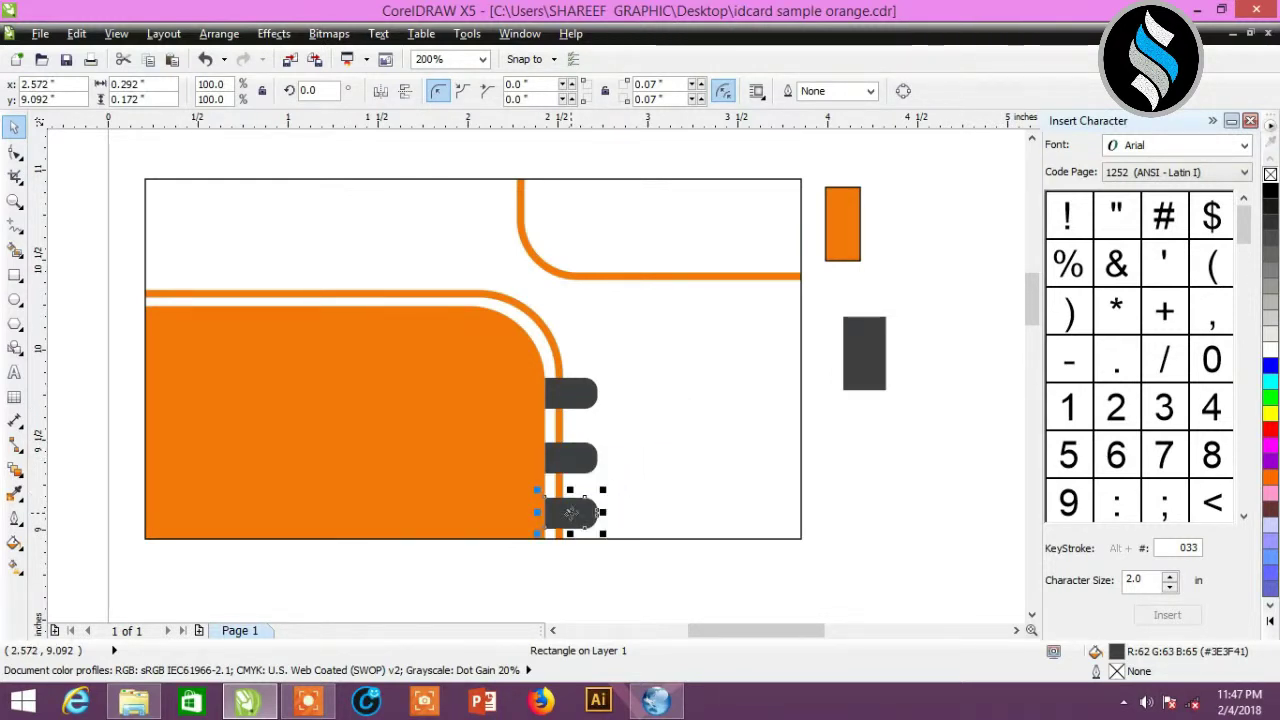
- Check the middle and bottom tabs' alignment, then deselect everything
left_click(597, 567)
left_click(572, 458)
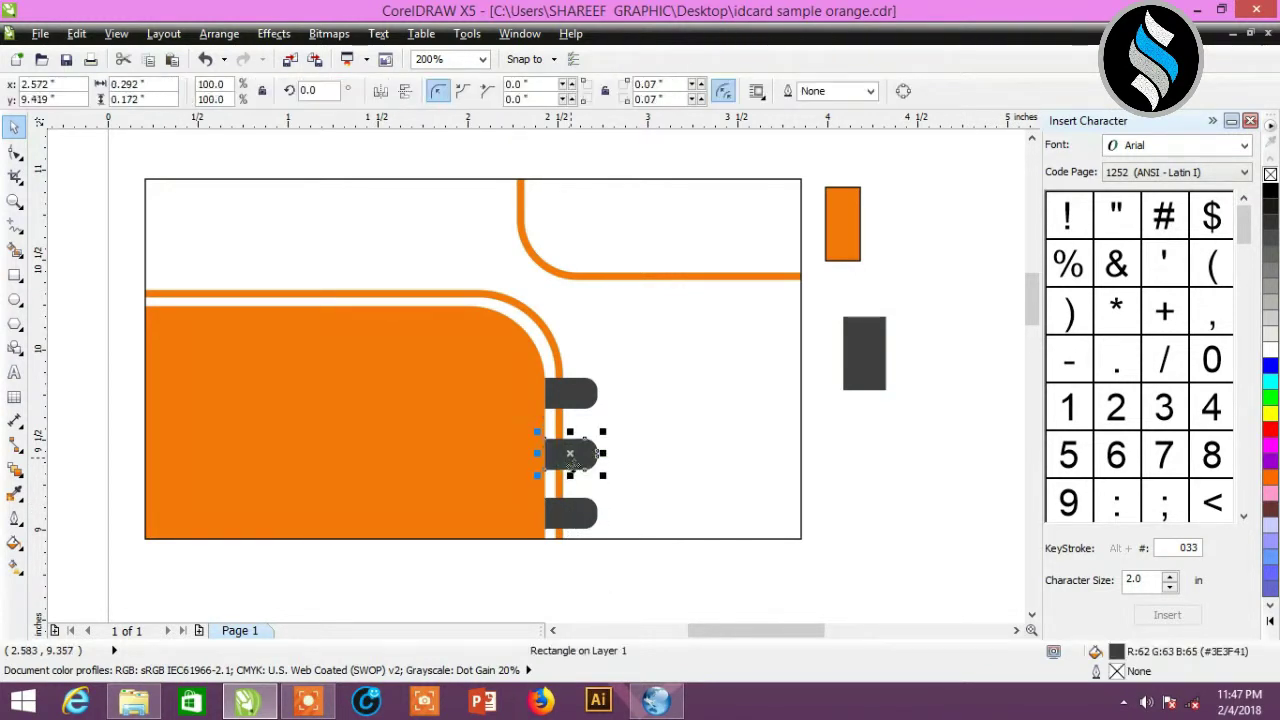
left_click(574, 512)
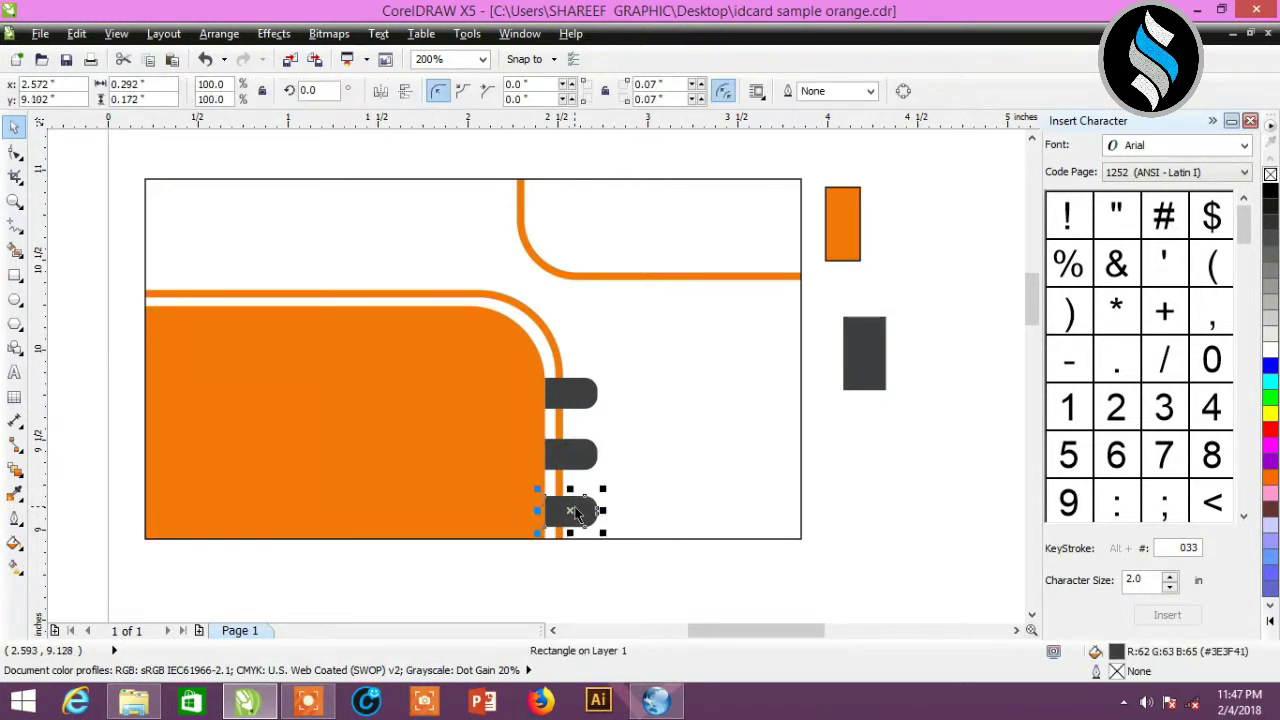
left_click(613, 567)
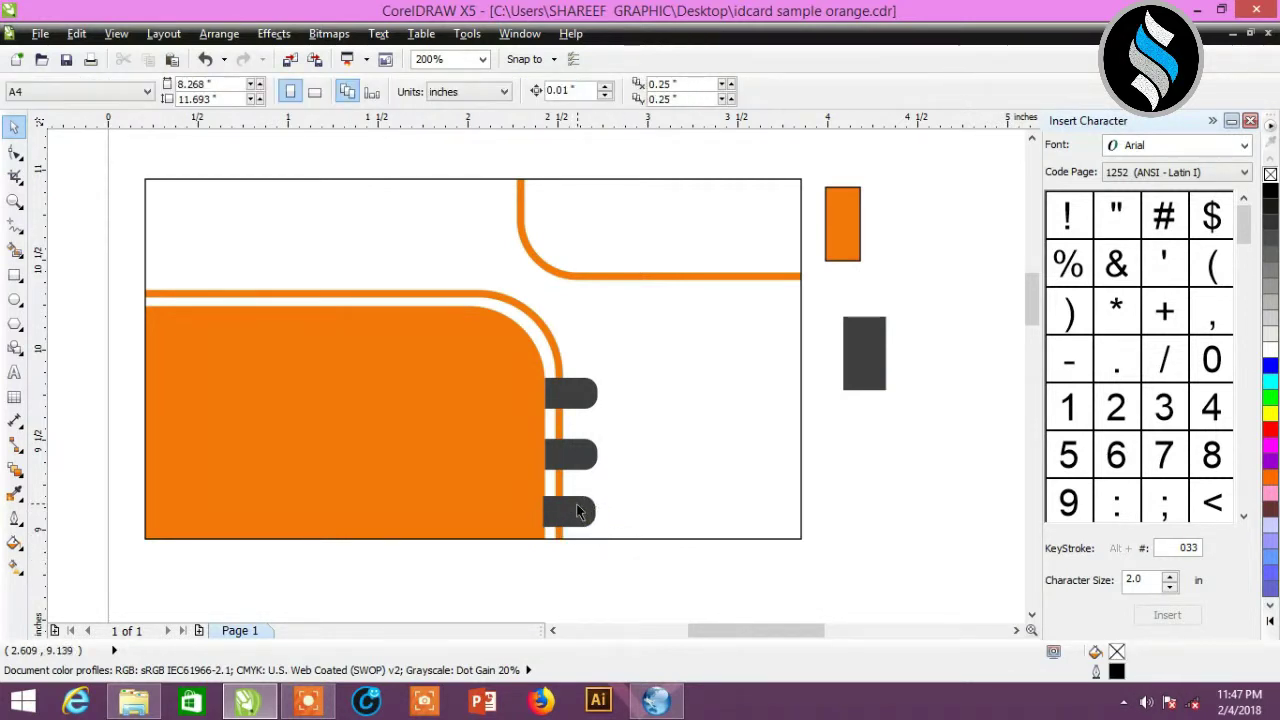
left_click(579, 456)
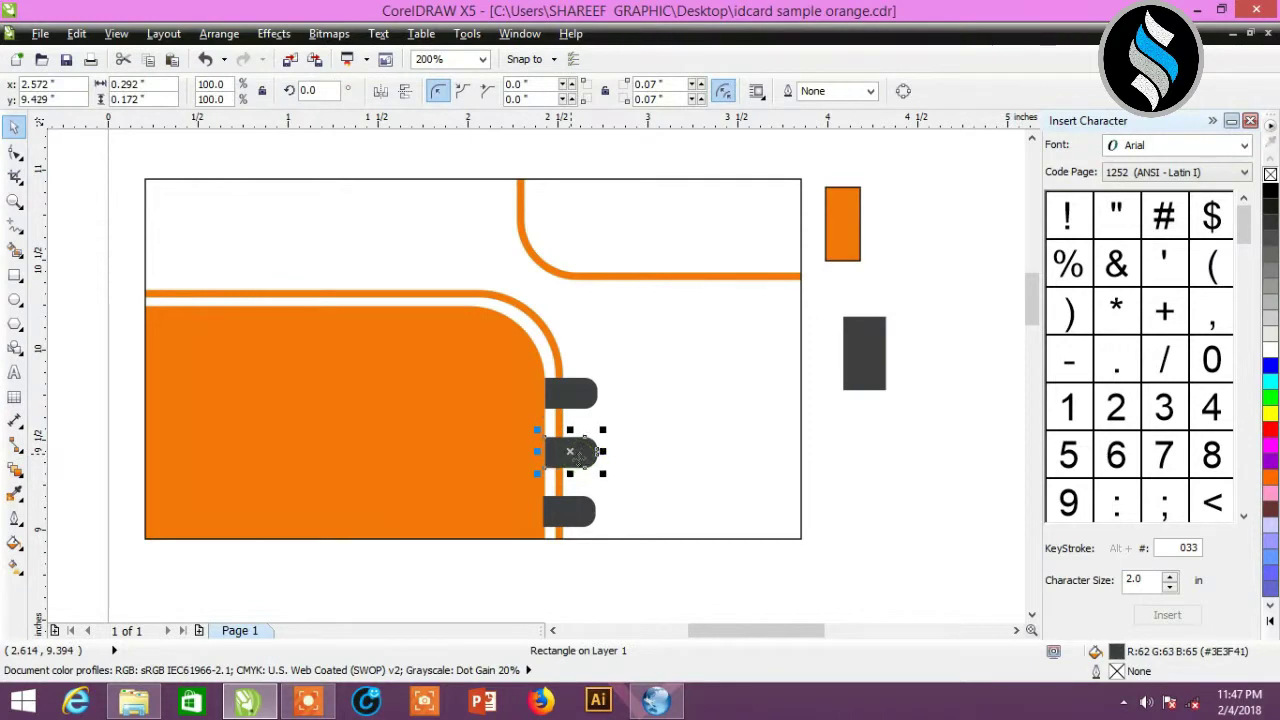
left_click(577, 512)
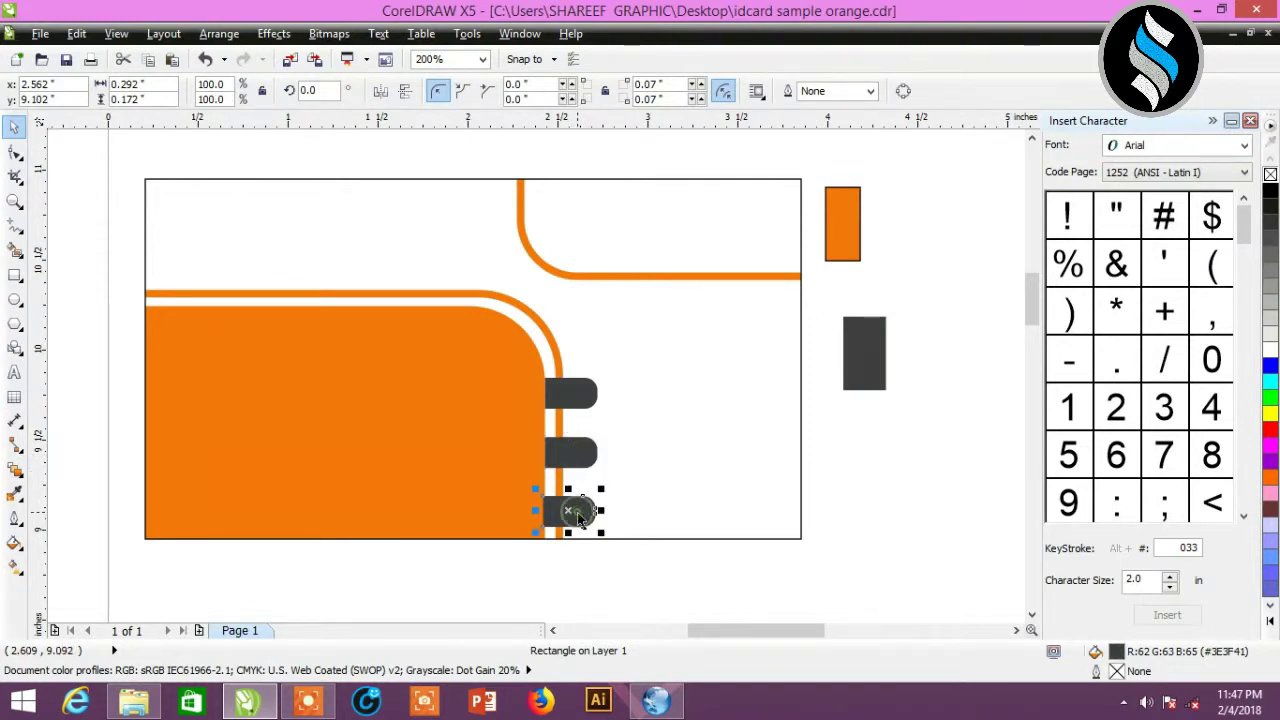
left_click(843, 515)
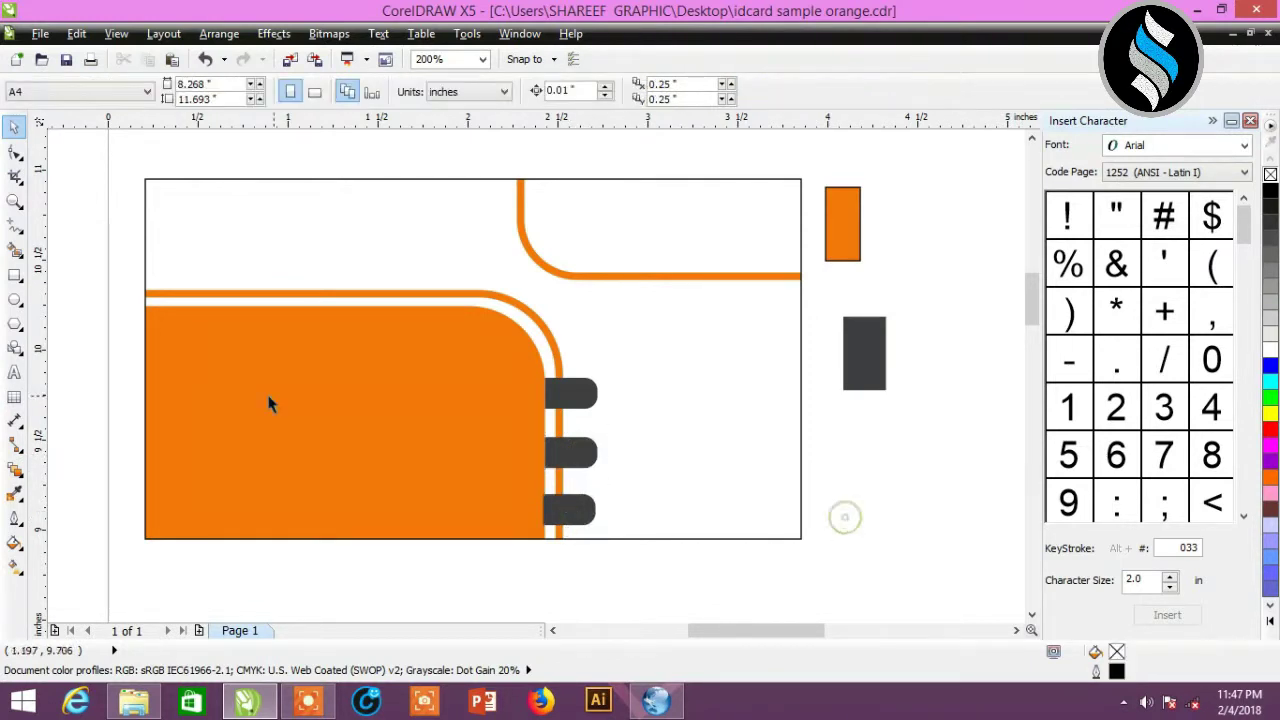
- Type the contact's e-mail address as a new text line on the orange panel
left_click(16, 372)
left_click(202, 388)
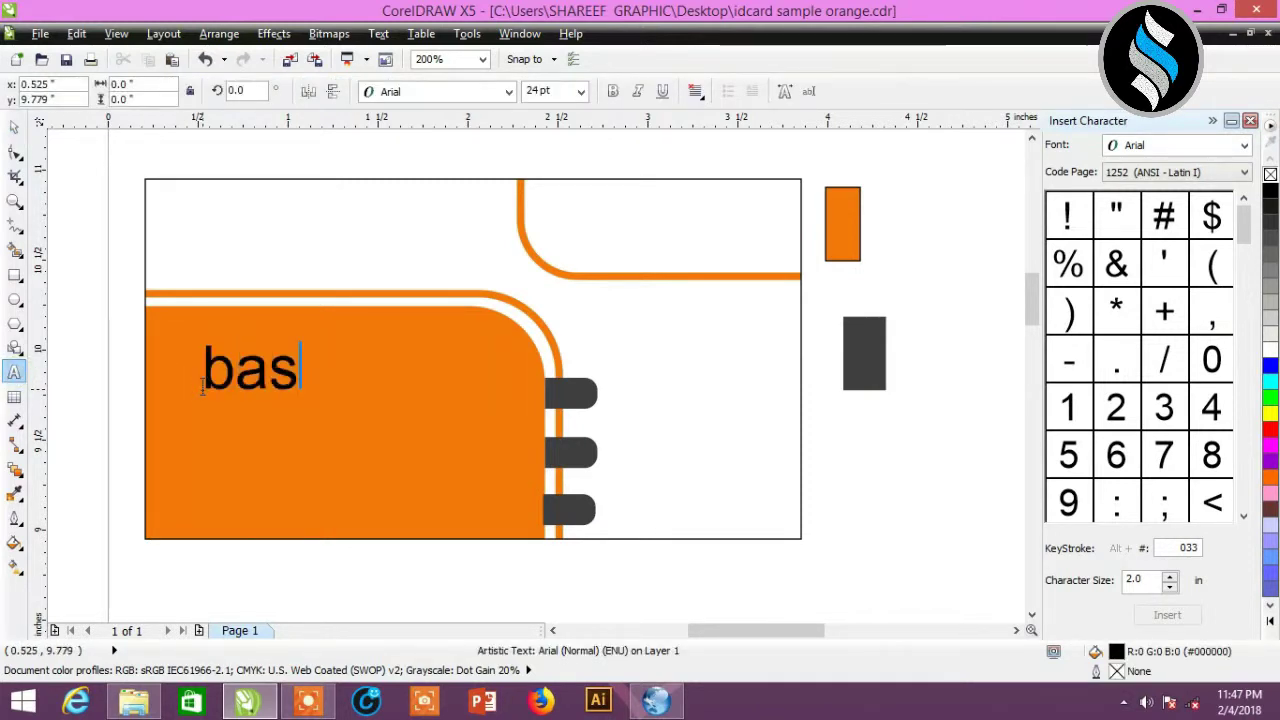
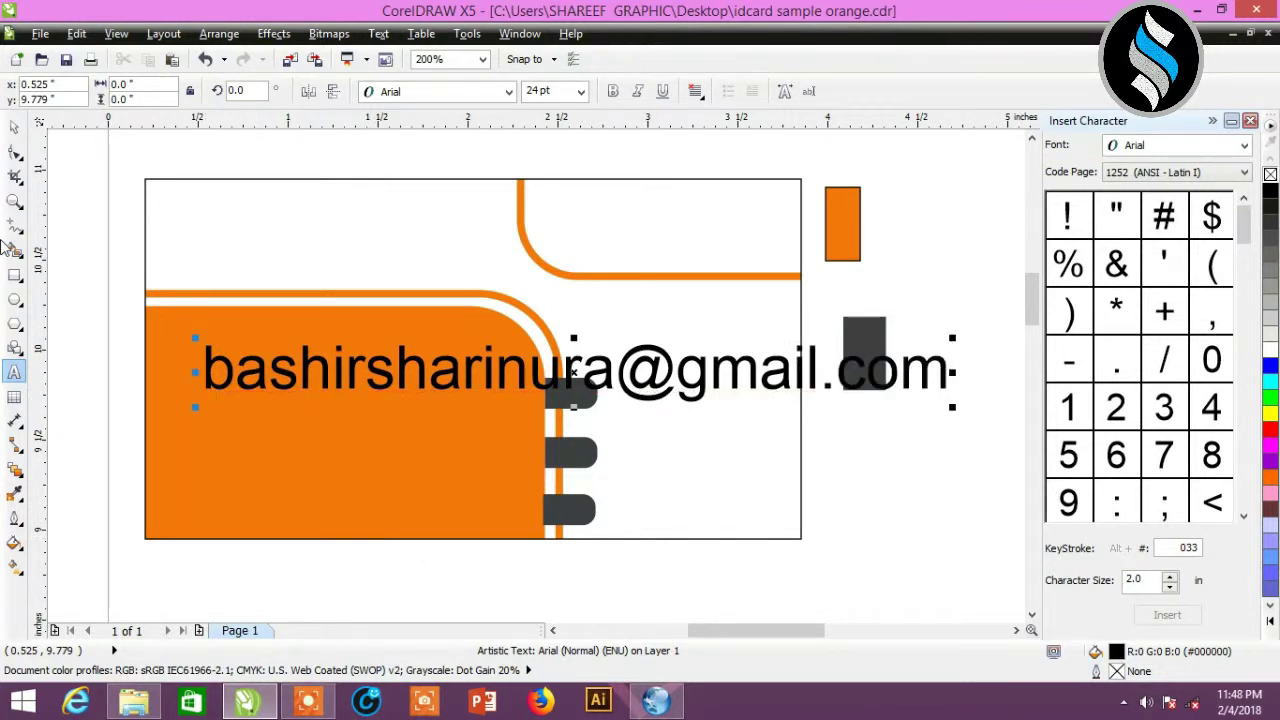
- Make the e-mail text 8 pt white and place it beside the top dark tab
left_click(14, 127)
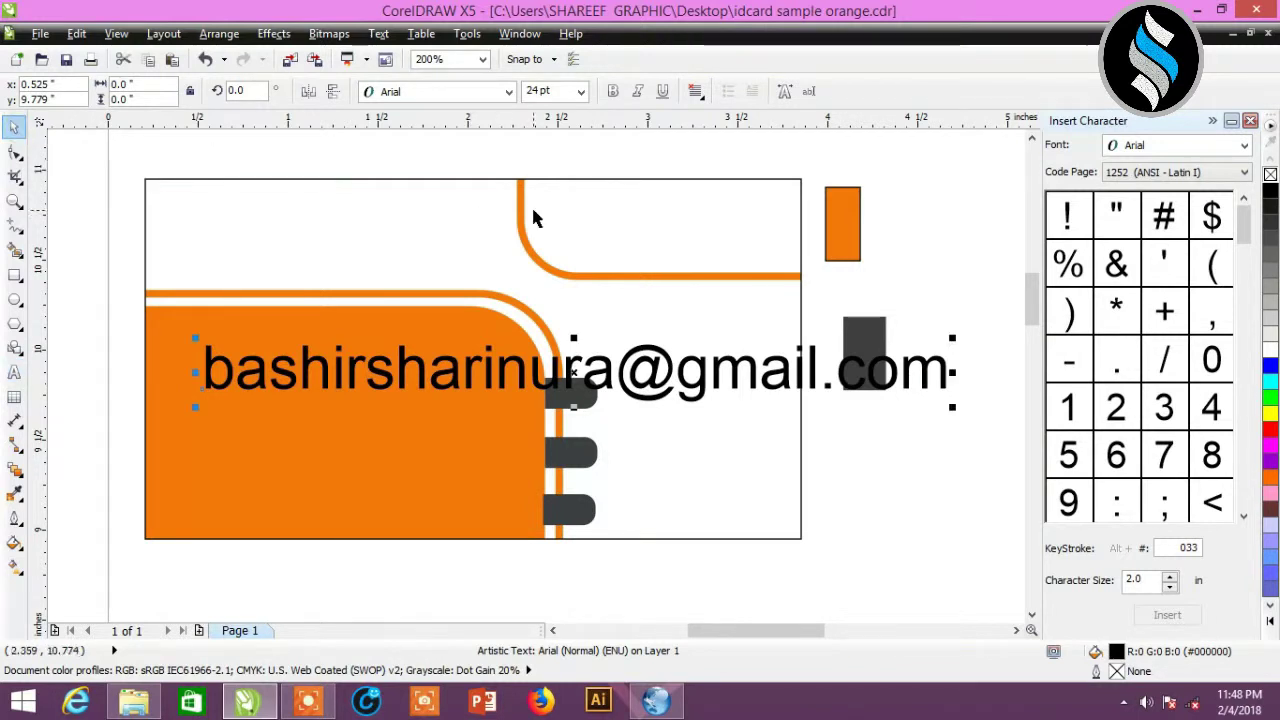
left_click(580, 91)
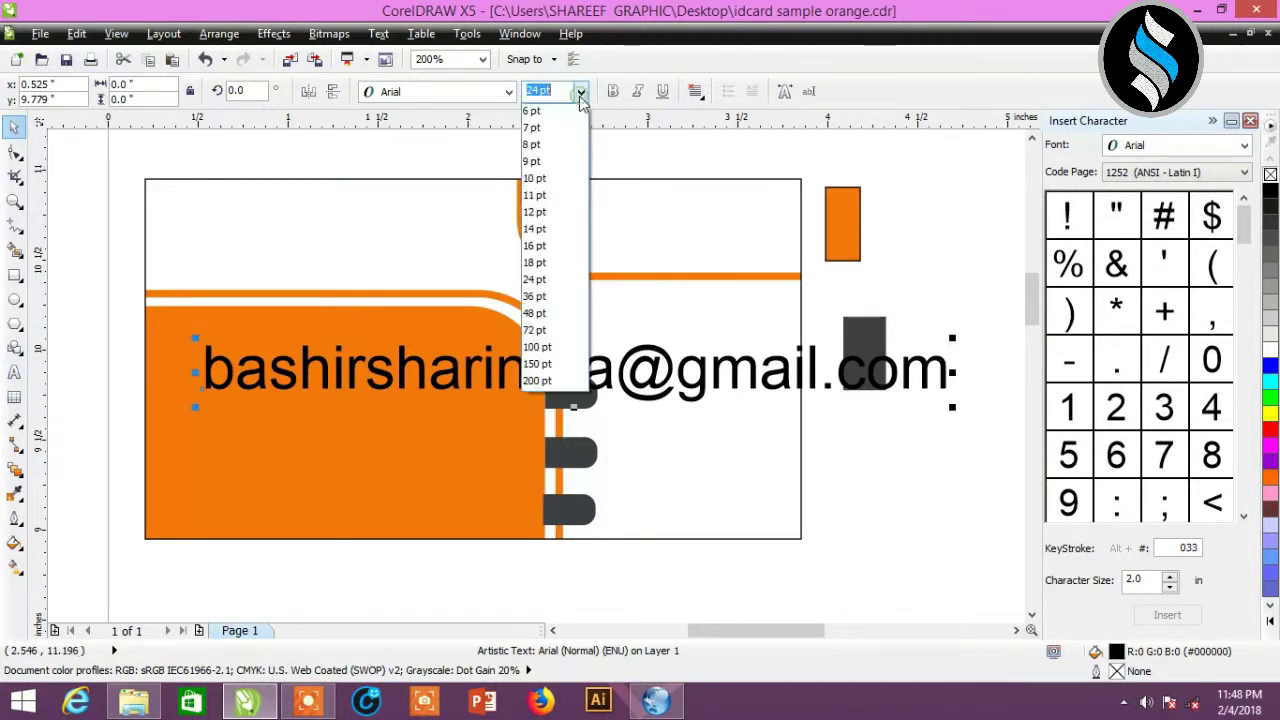
left_click(556, 150)
left_click_drag(330, 383, 414, 398)
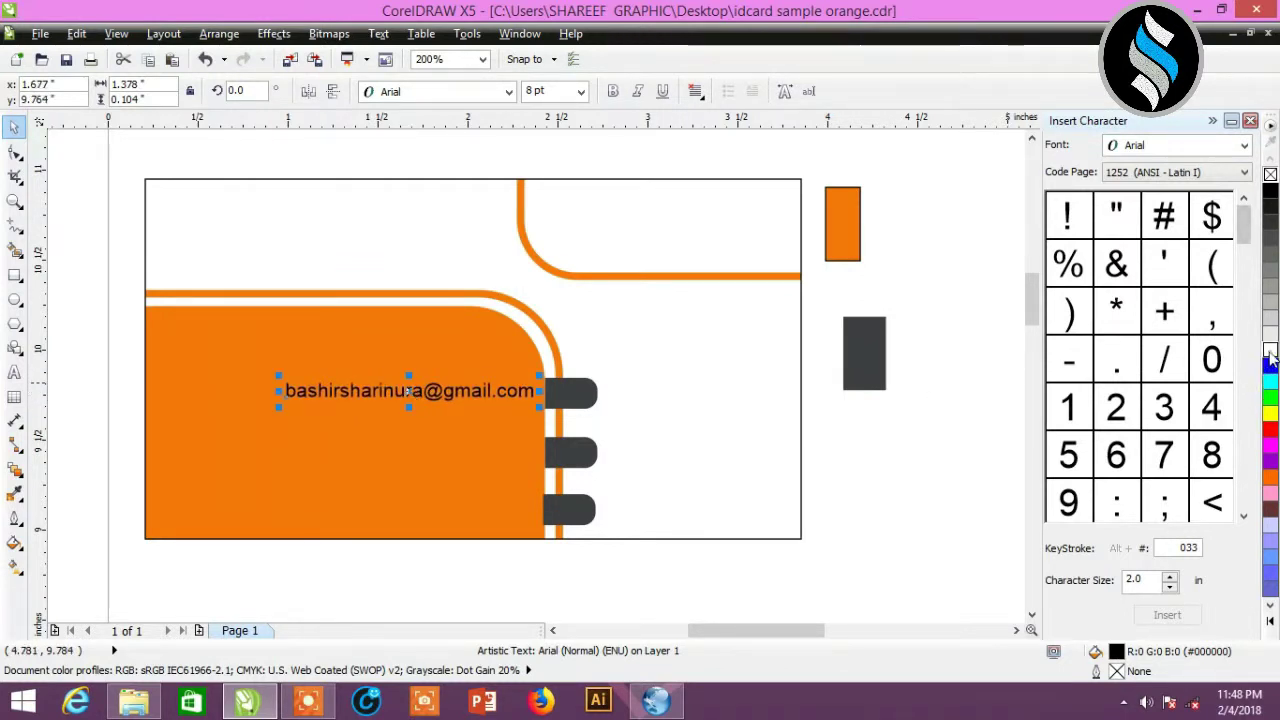
left_click(1270, 353)
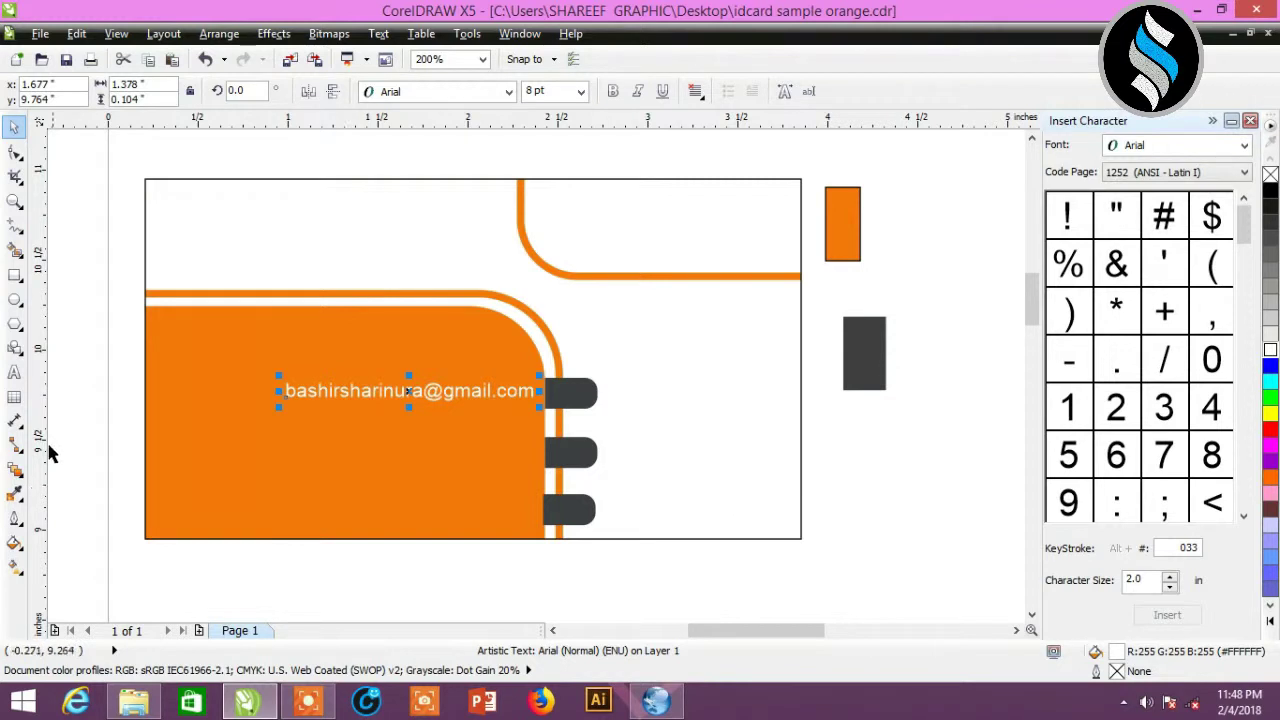
left_click(14, 372)
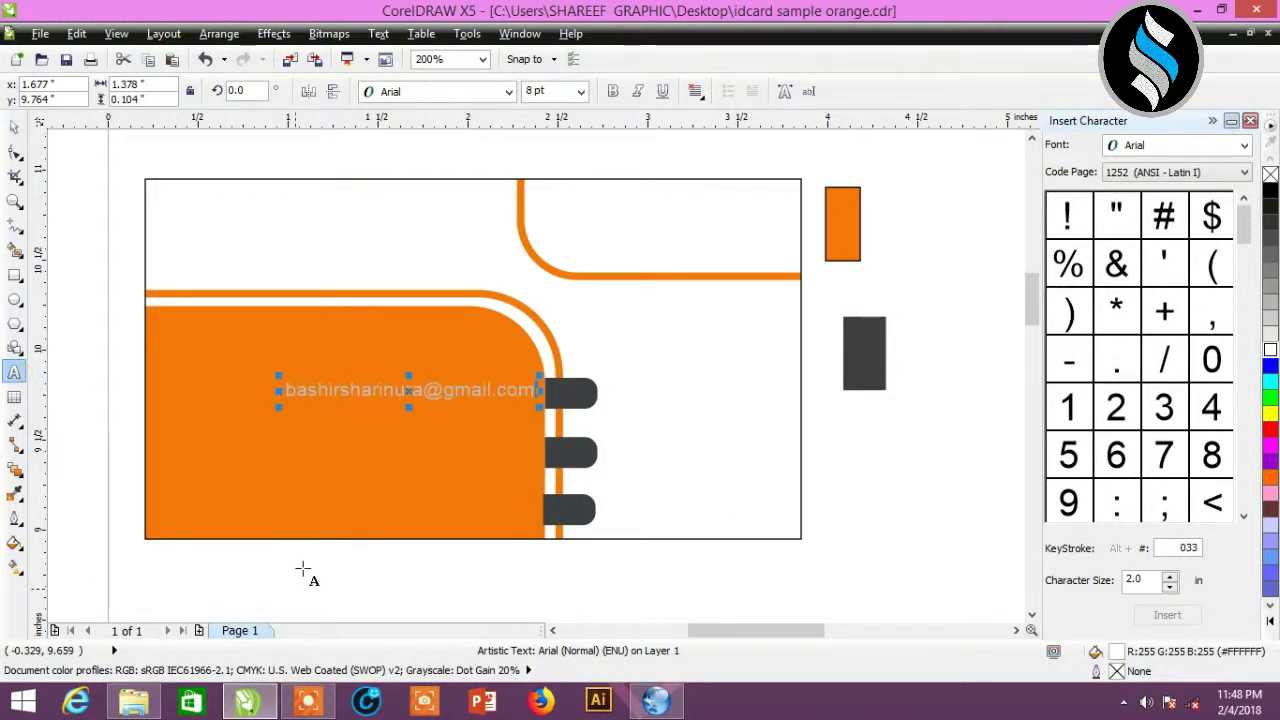
left_click(281, 518)
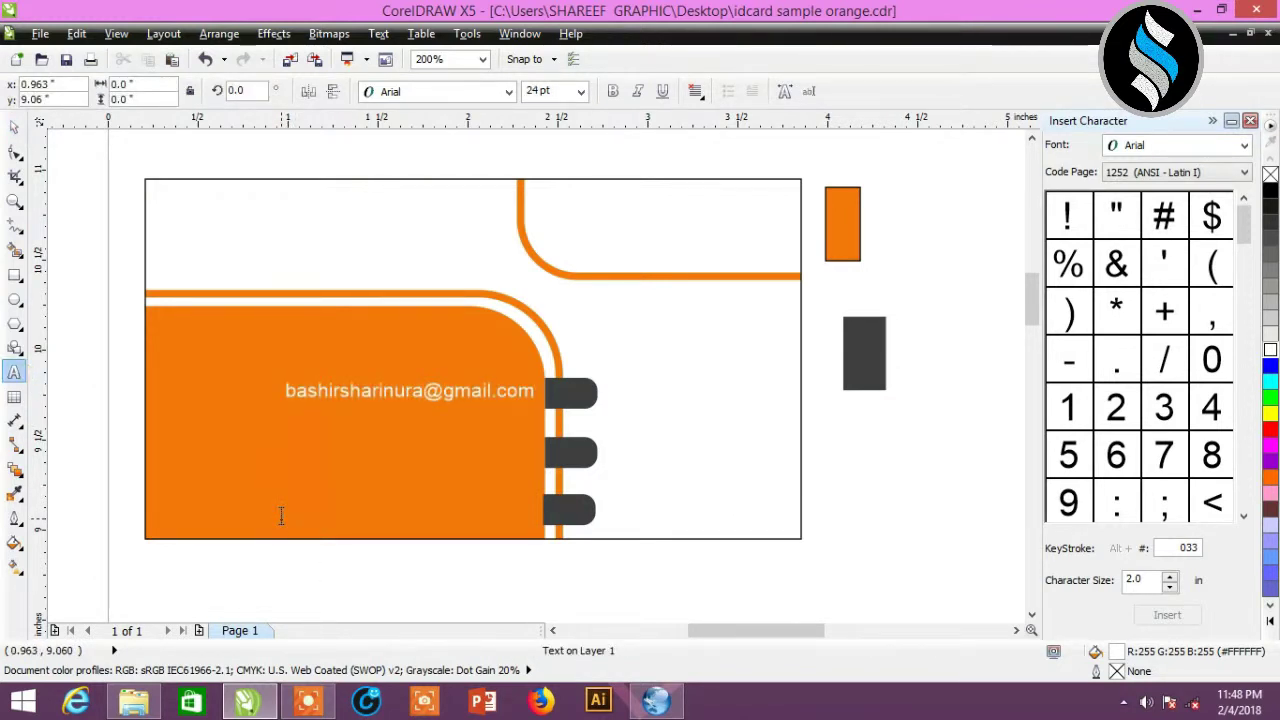
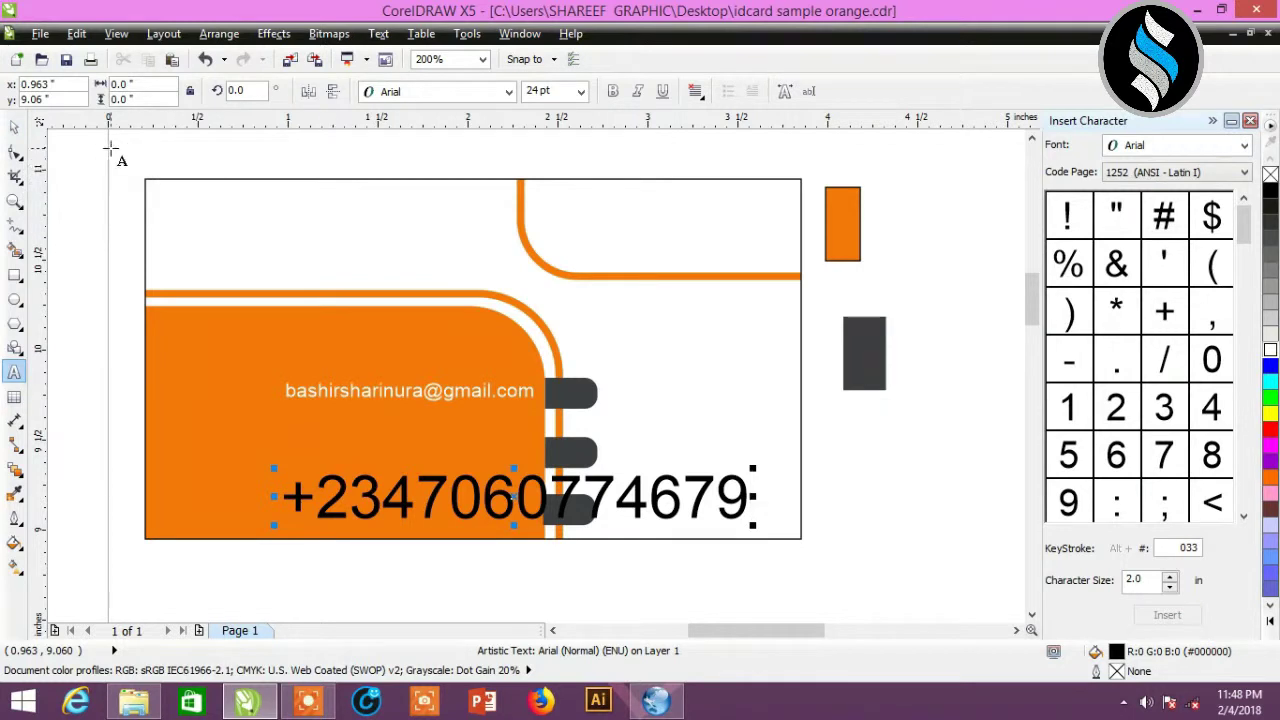
- Type the contact's phone number, make it white 8 pt, and place it beside the middle tab
left_click(14, 126)
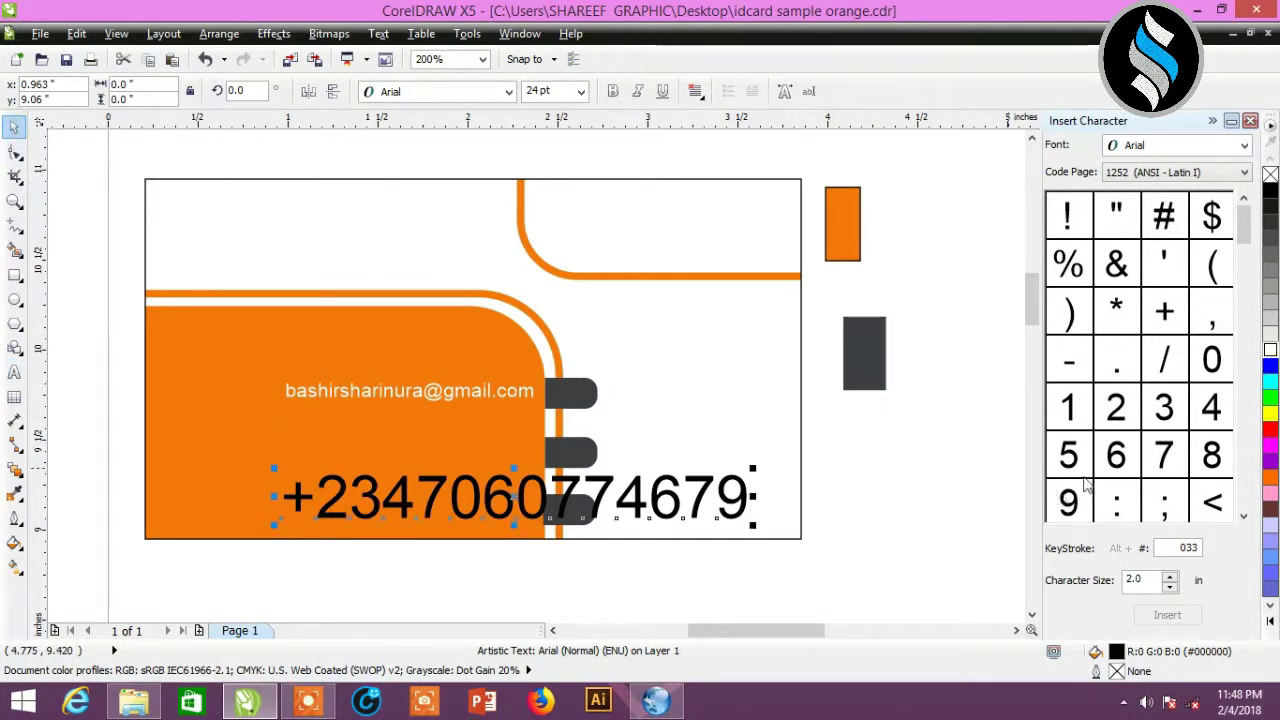
left_click(1272, 349)
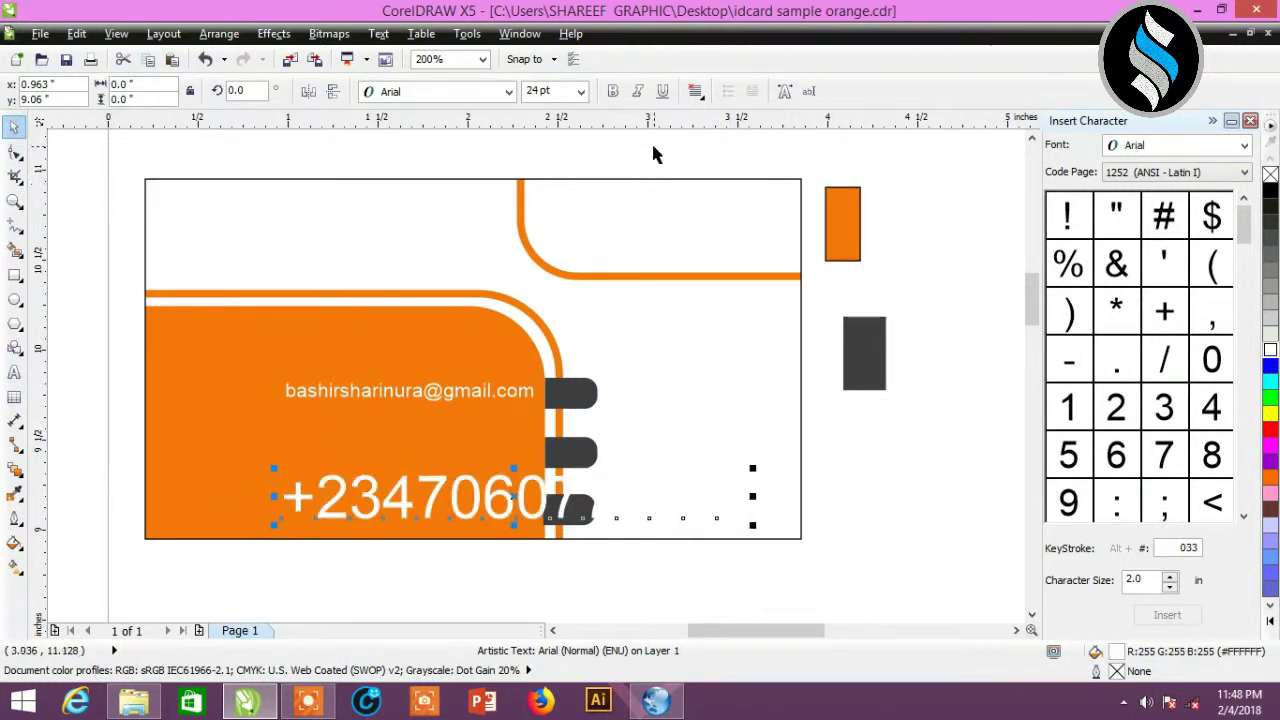
left_click(578, 92)
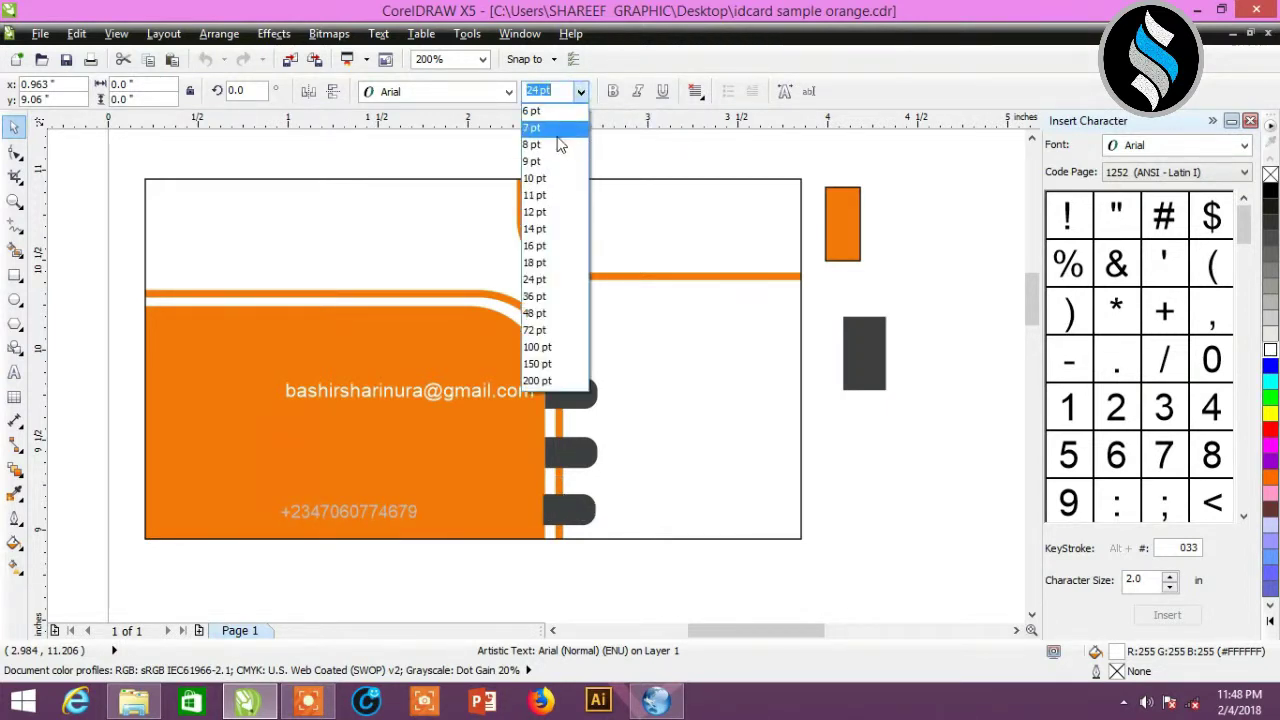
left_click(558, 146)
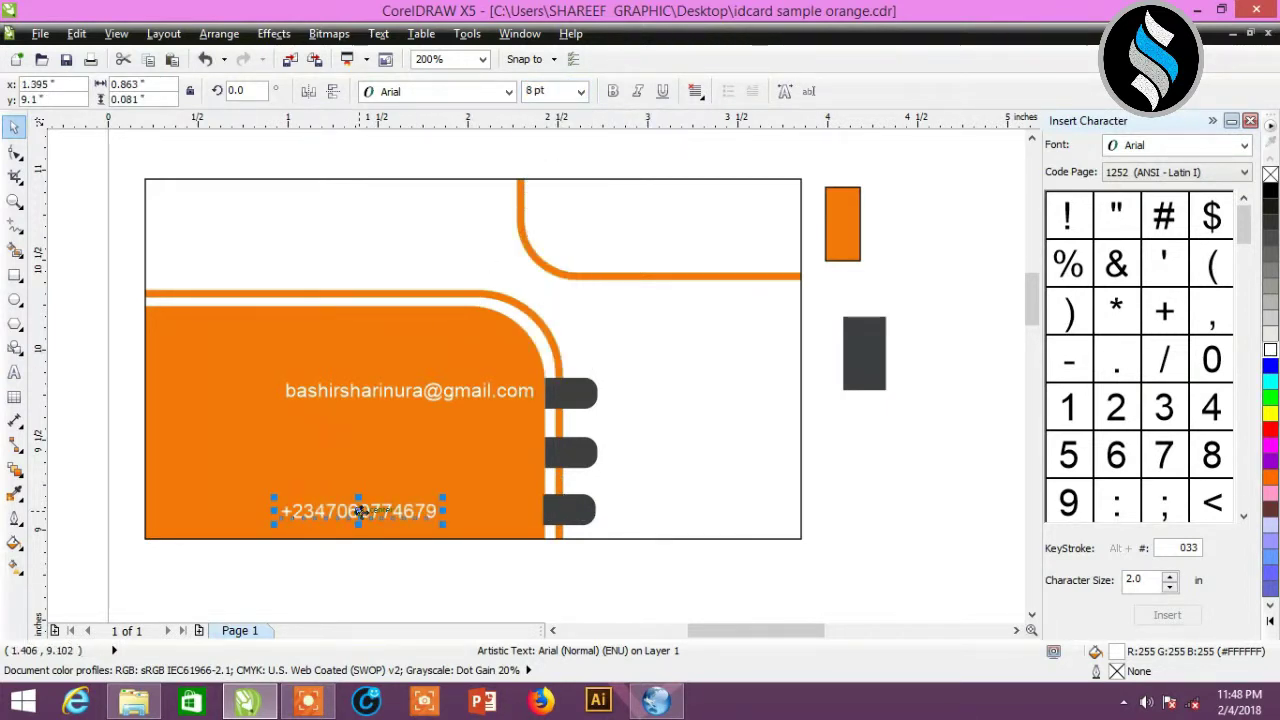
left_click_drag(358, 511, 449, 452)
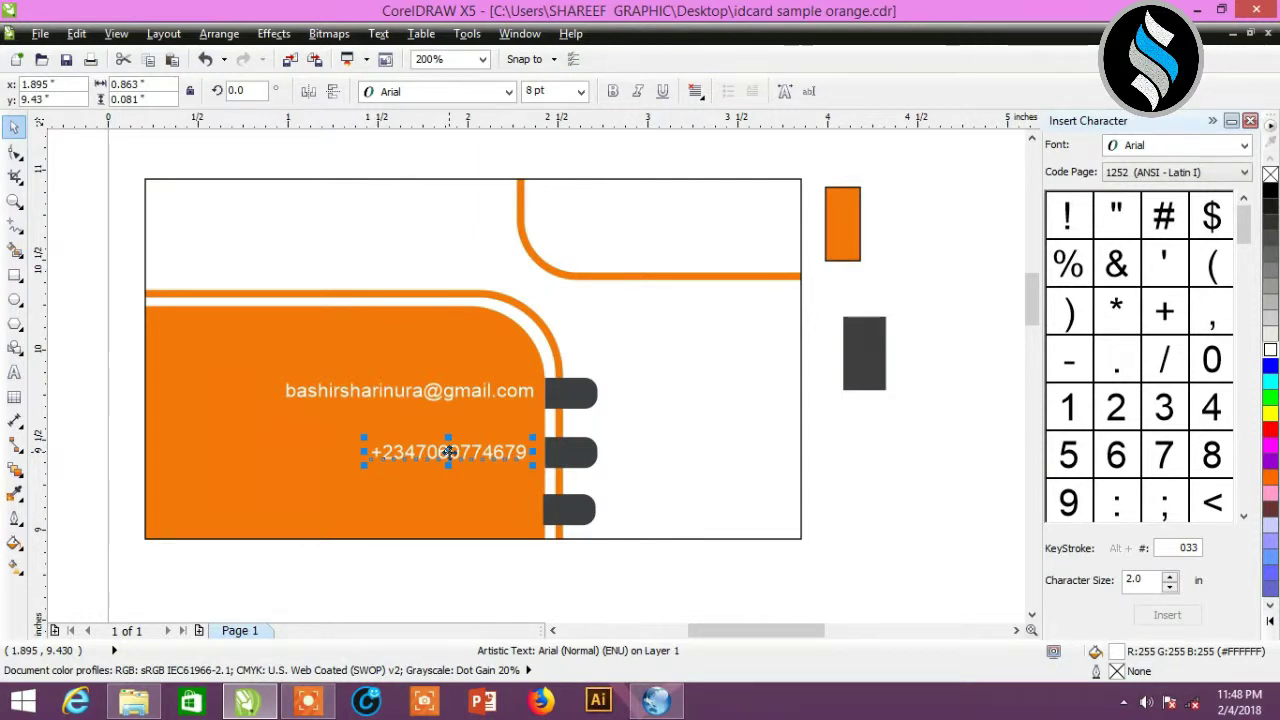
left_click_drag(448, 452, 452, 452)
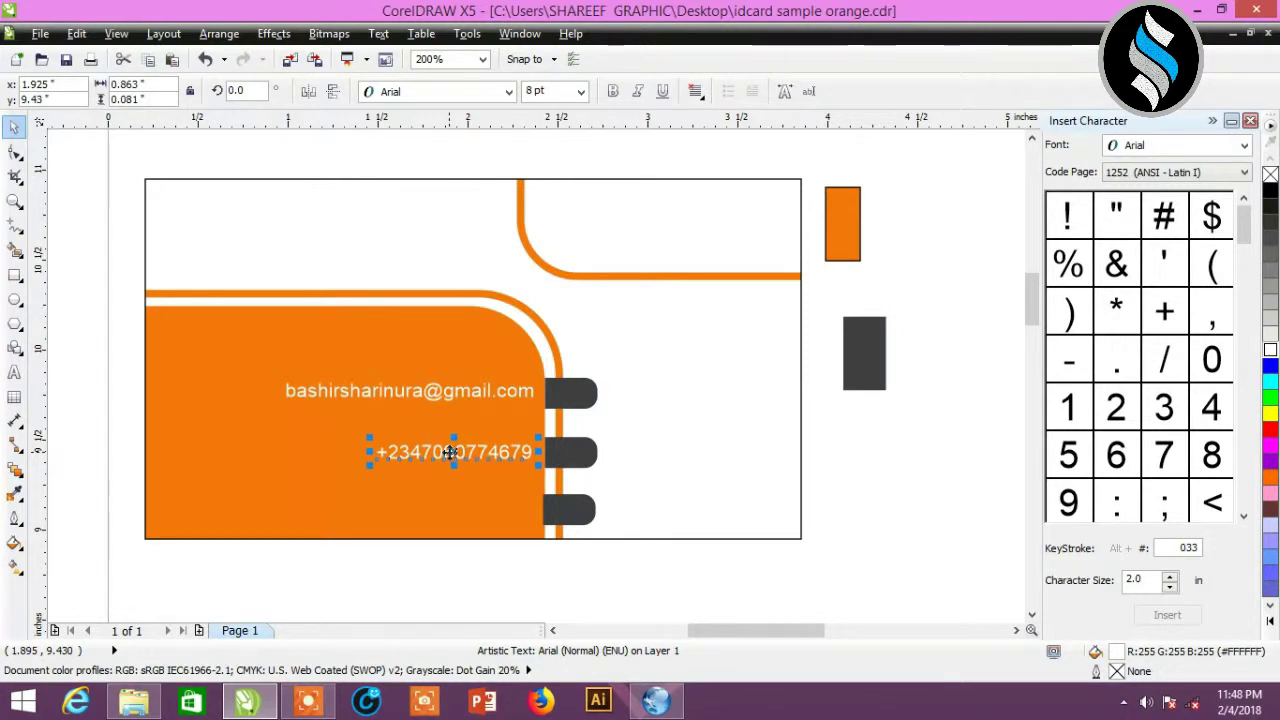
left_click(504, 585)
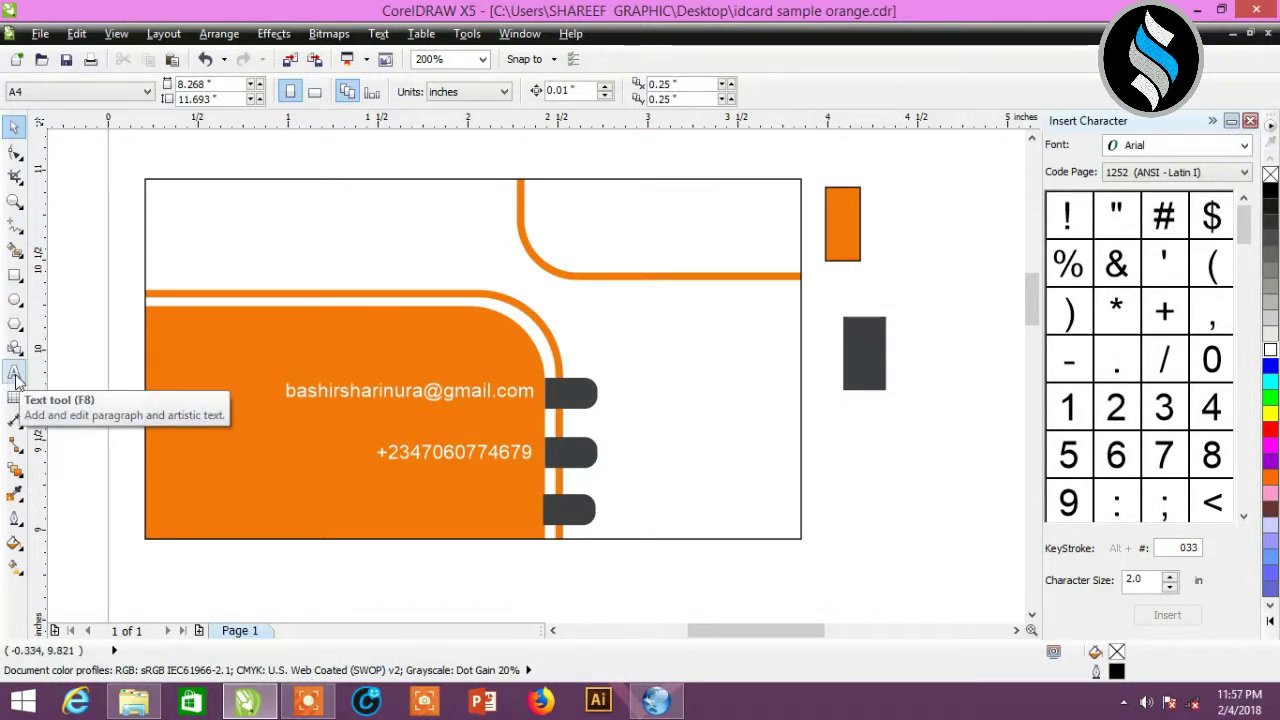
- Type the address line, make it white 7 pt, and place it beside the bottom tab
left_click(15, 375)
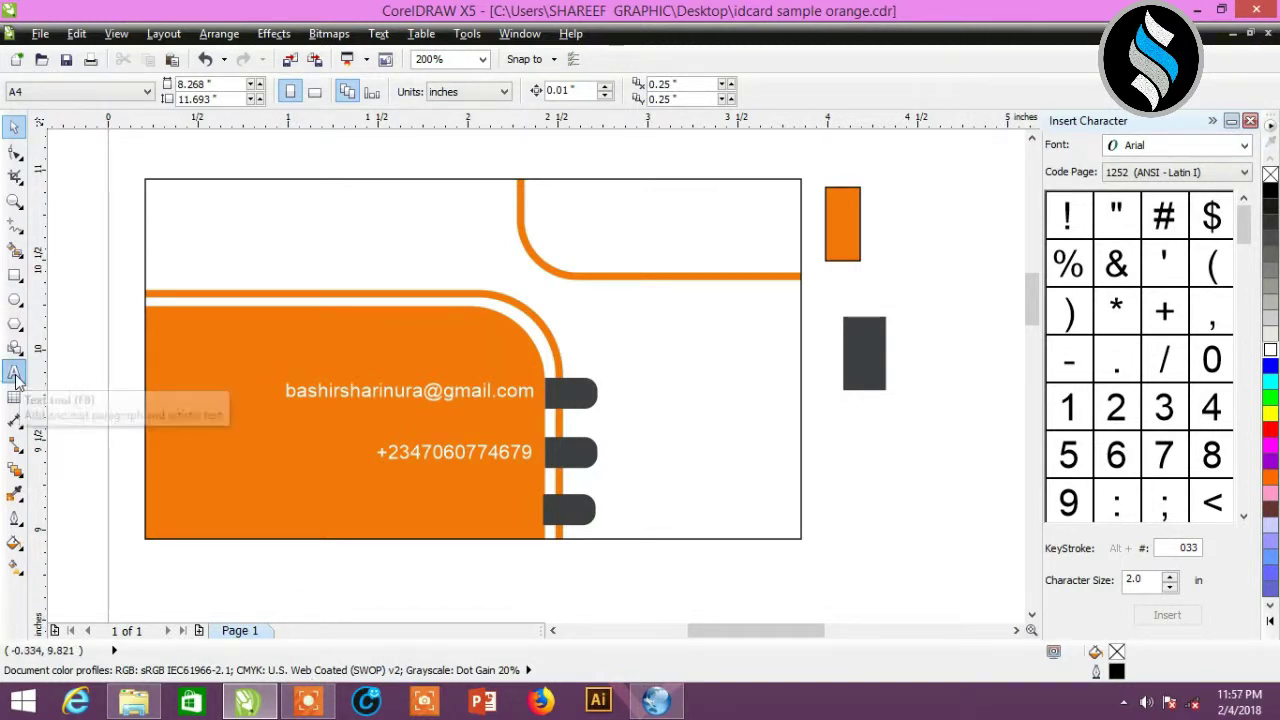
left_click(231, 505)
type("S")
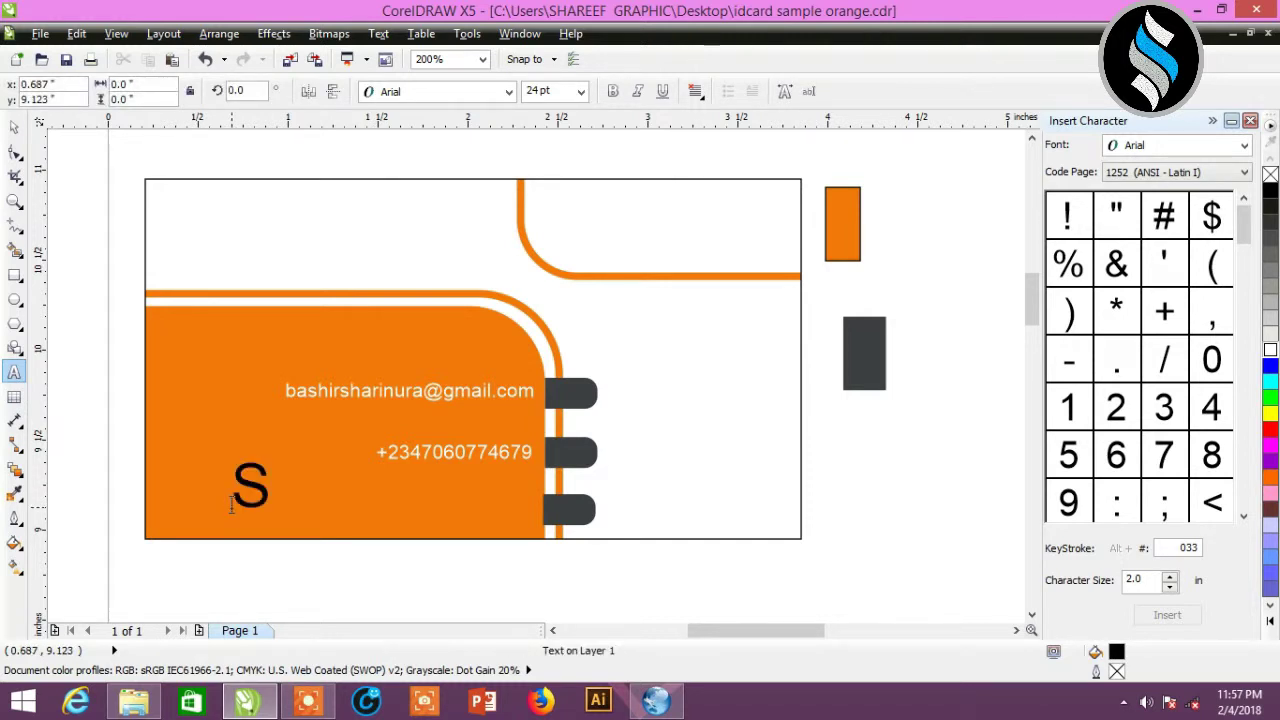
type("harad")
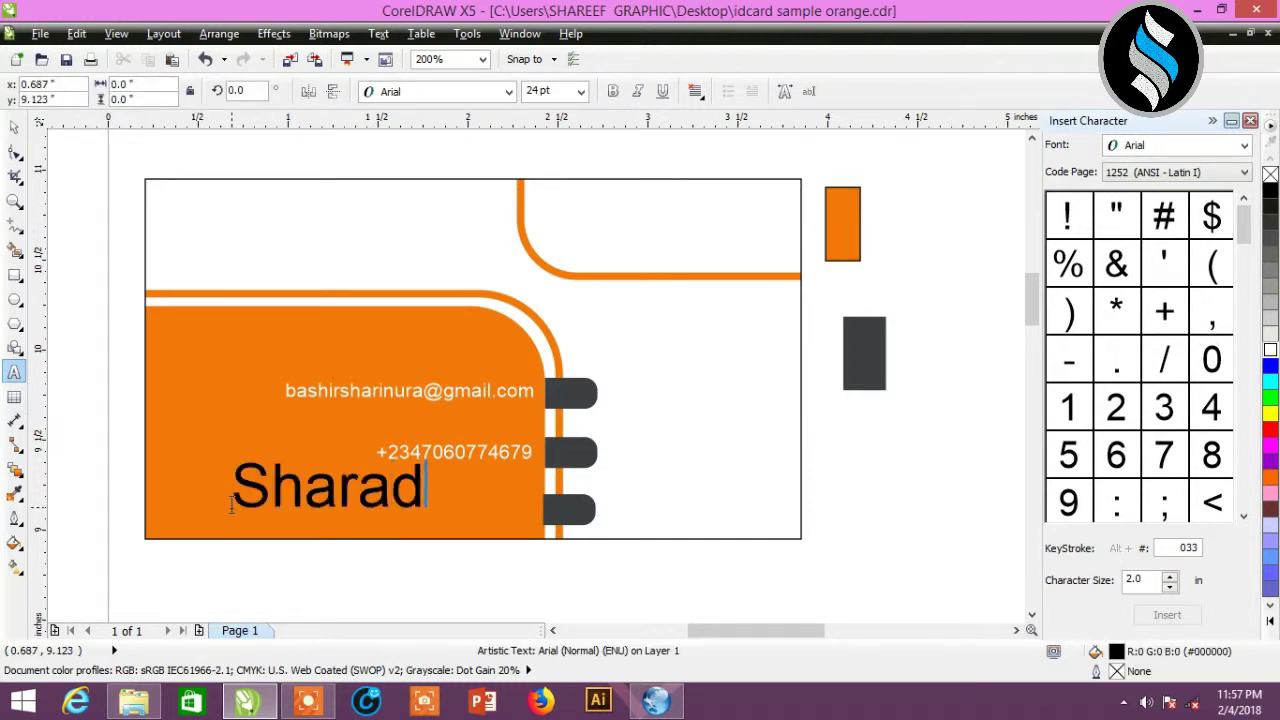
type("a")
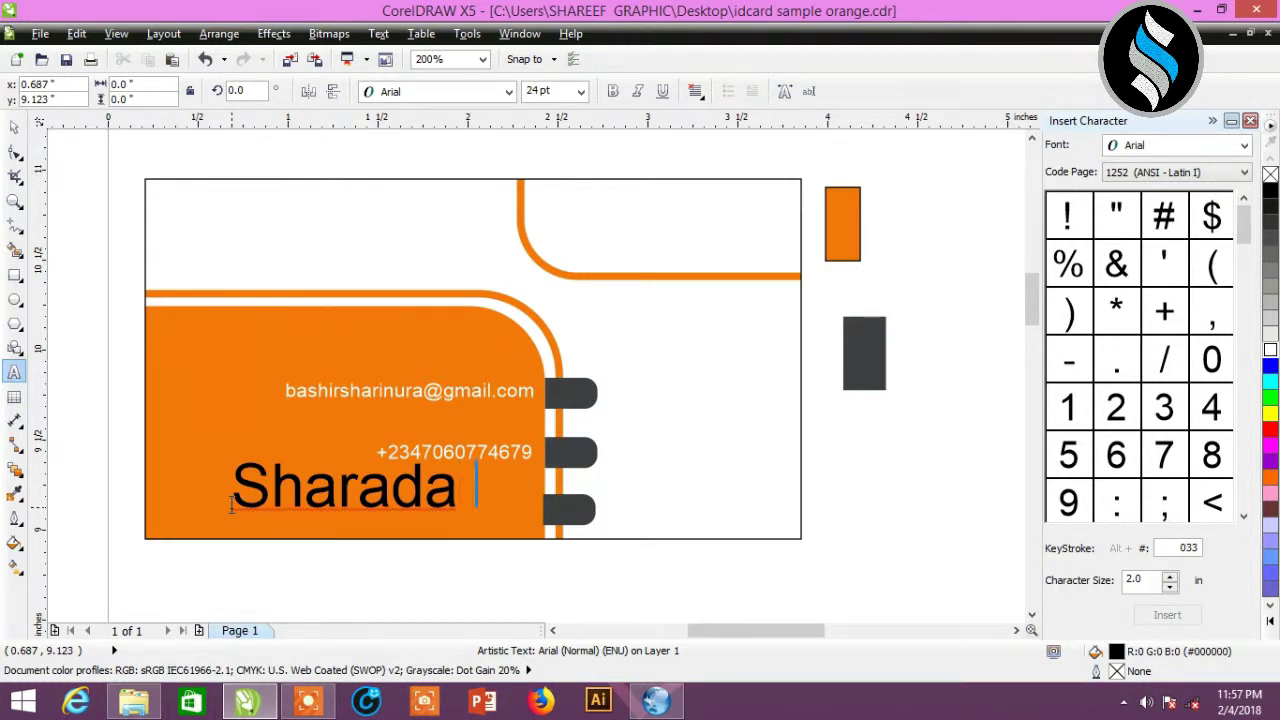
type(" jumal")
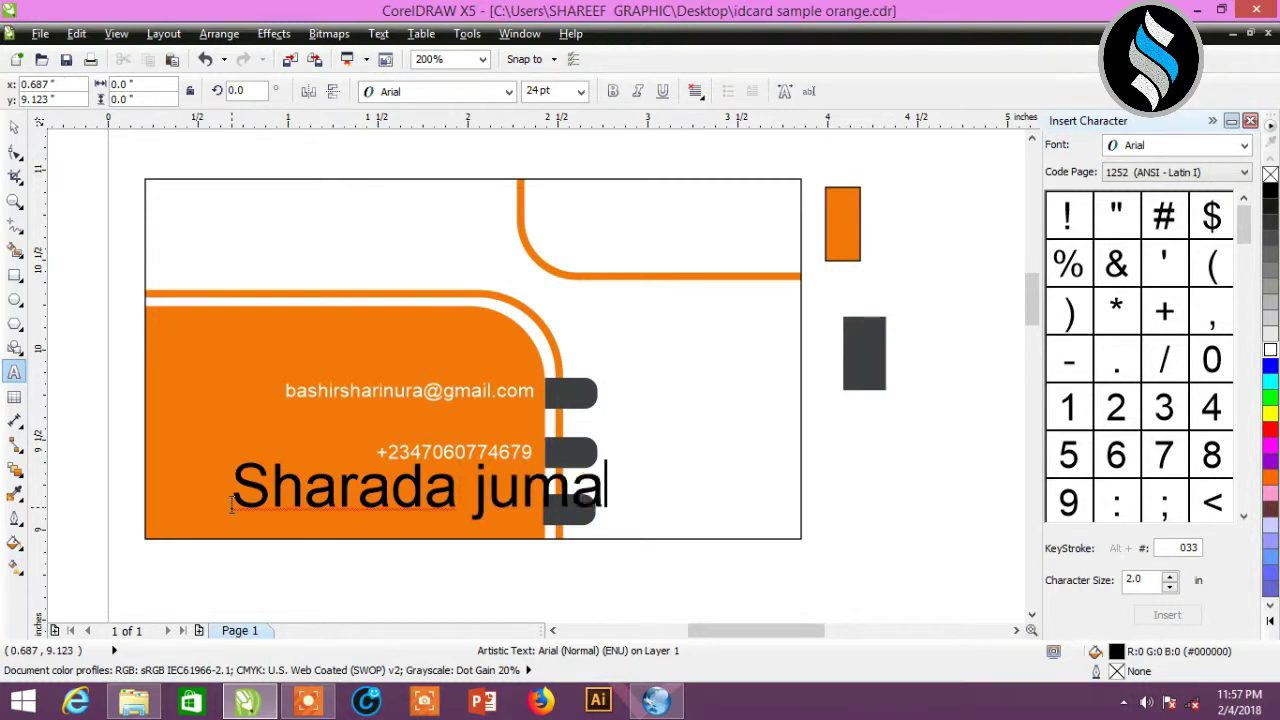
type("’at")
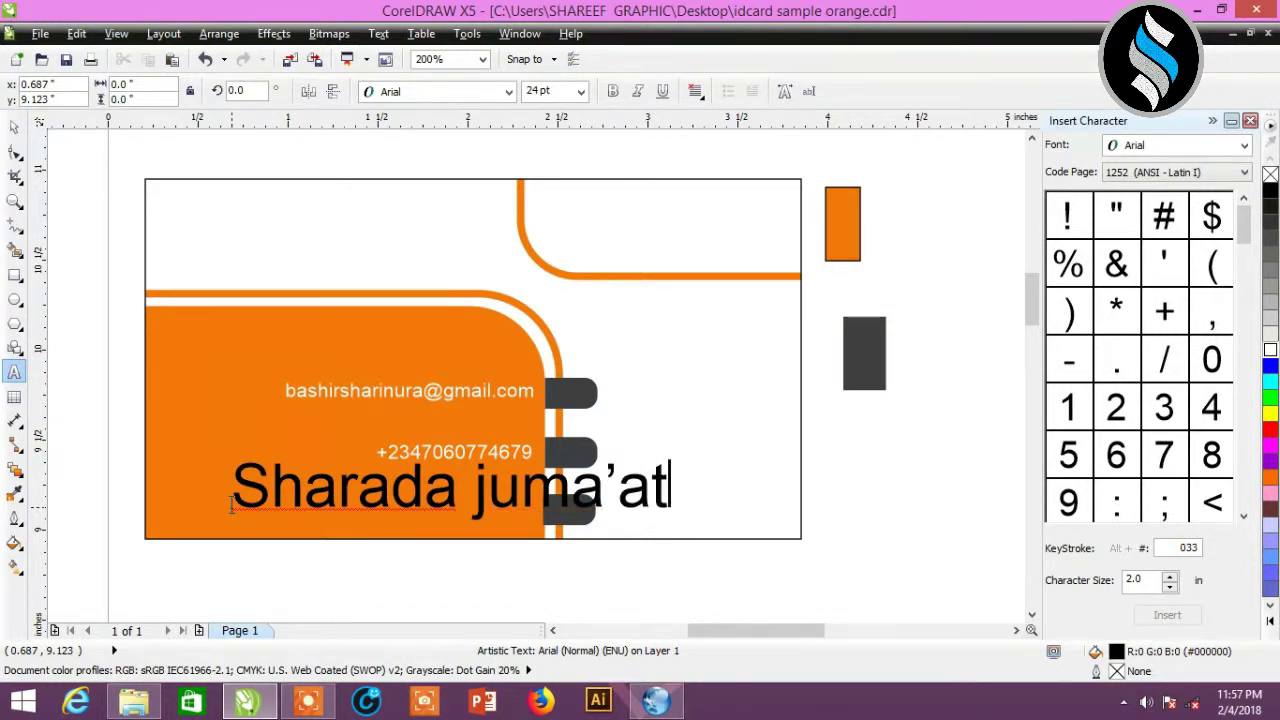
type(" mos")
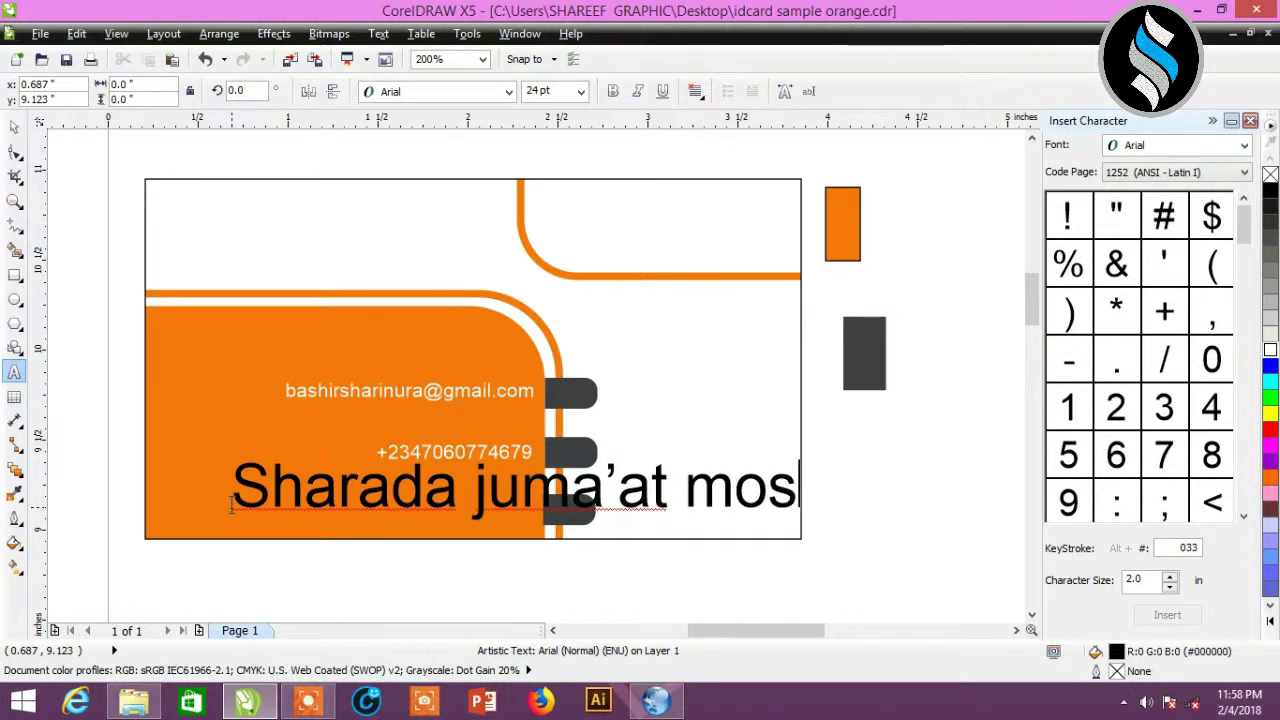
type("que")
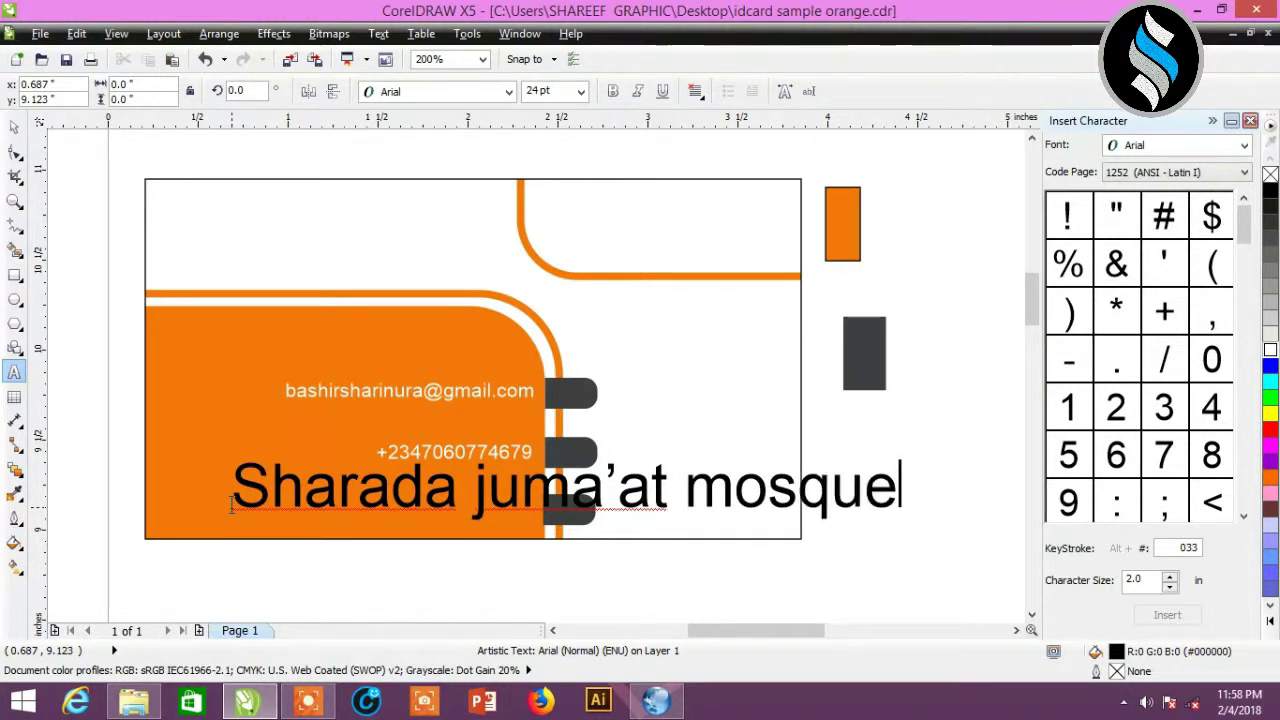
left_click(14, 127)
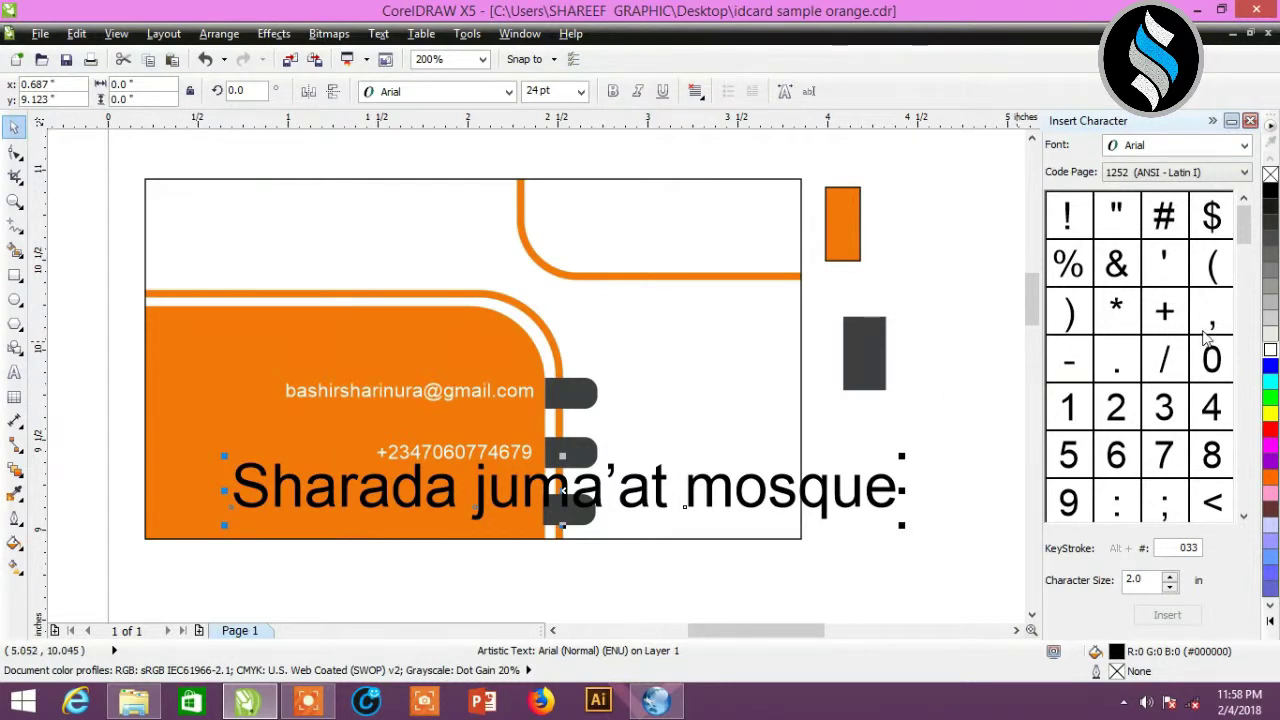
left_click(1270, 354)
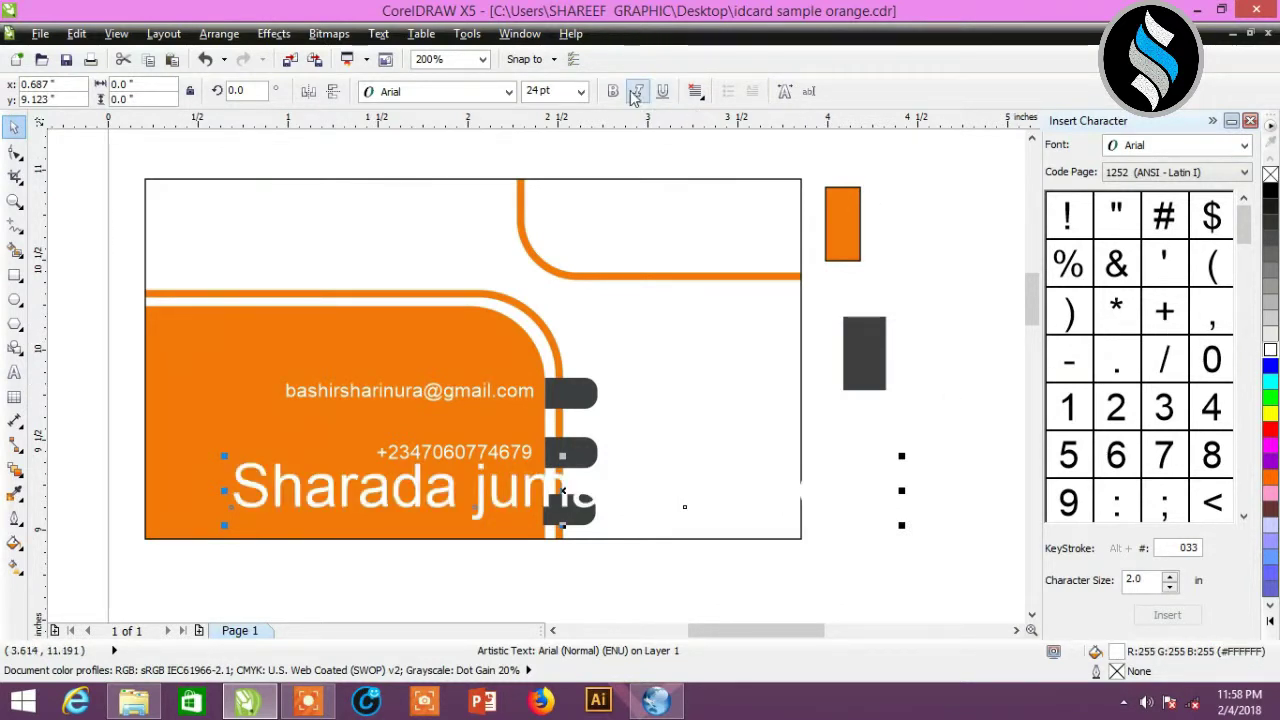
left_click(580, 92)
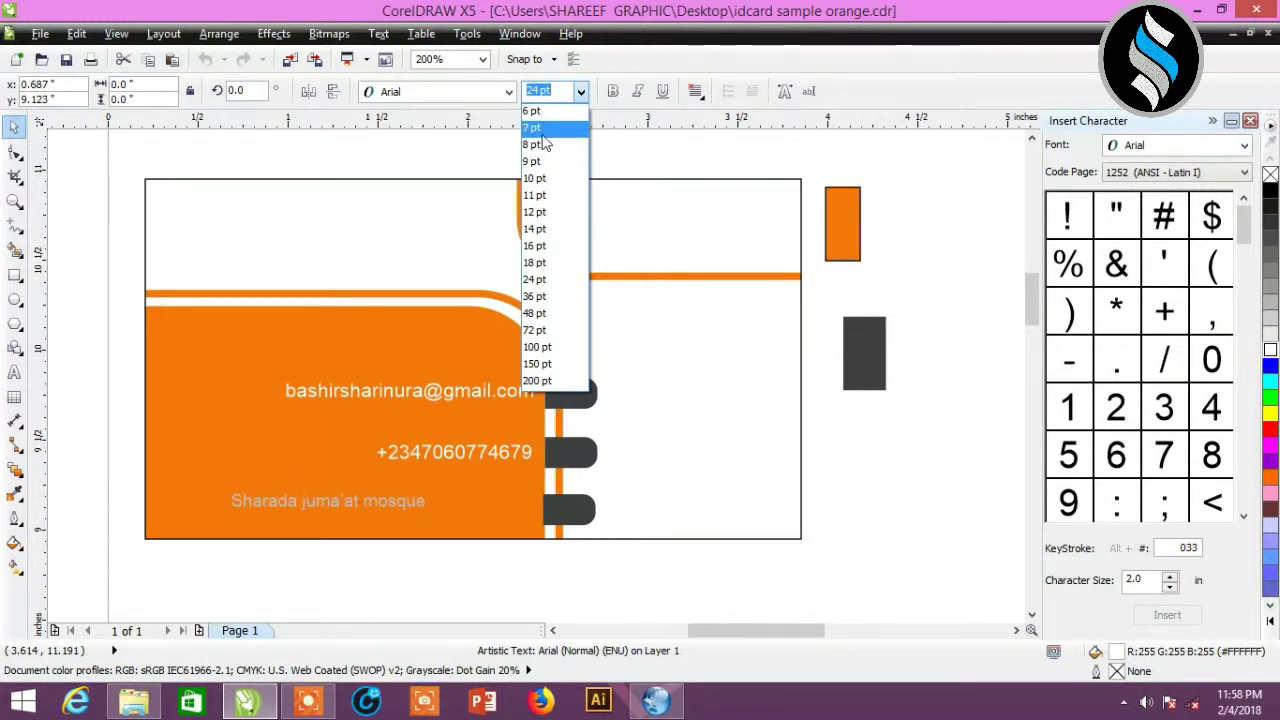
left_click(538, 128)
left_click_drag(328, 501, 431, 512)
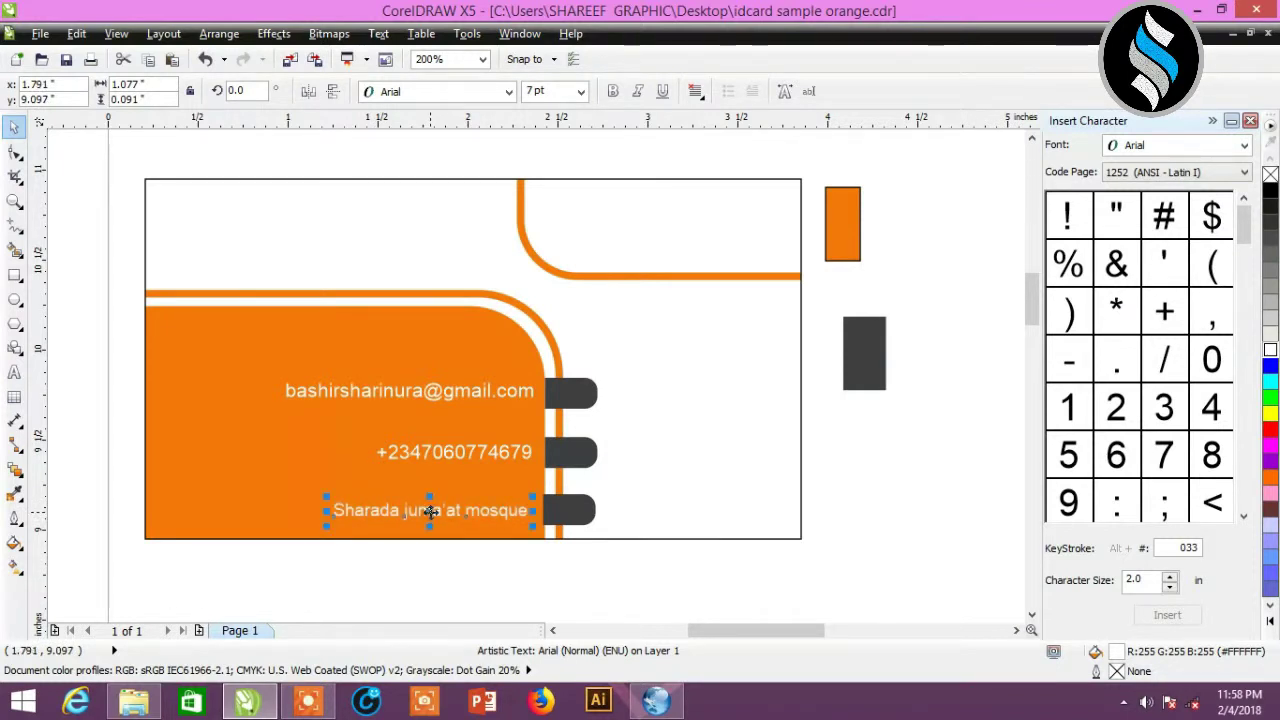
left_click(416, 584)
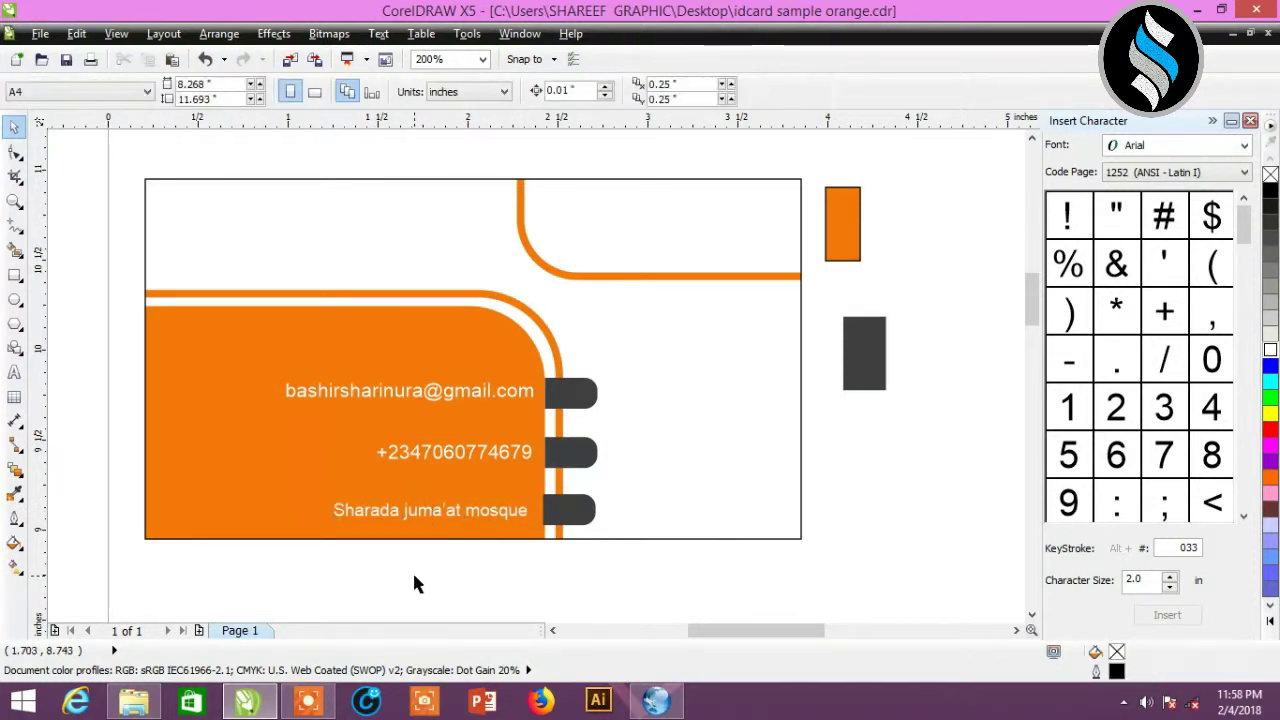
- Draw a small circle, about 0.29 inch across, in the white area above the orange curve
left_click(16, 298)
left_click_drag(577, 210, 622, 257)
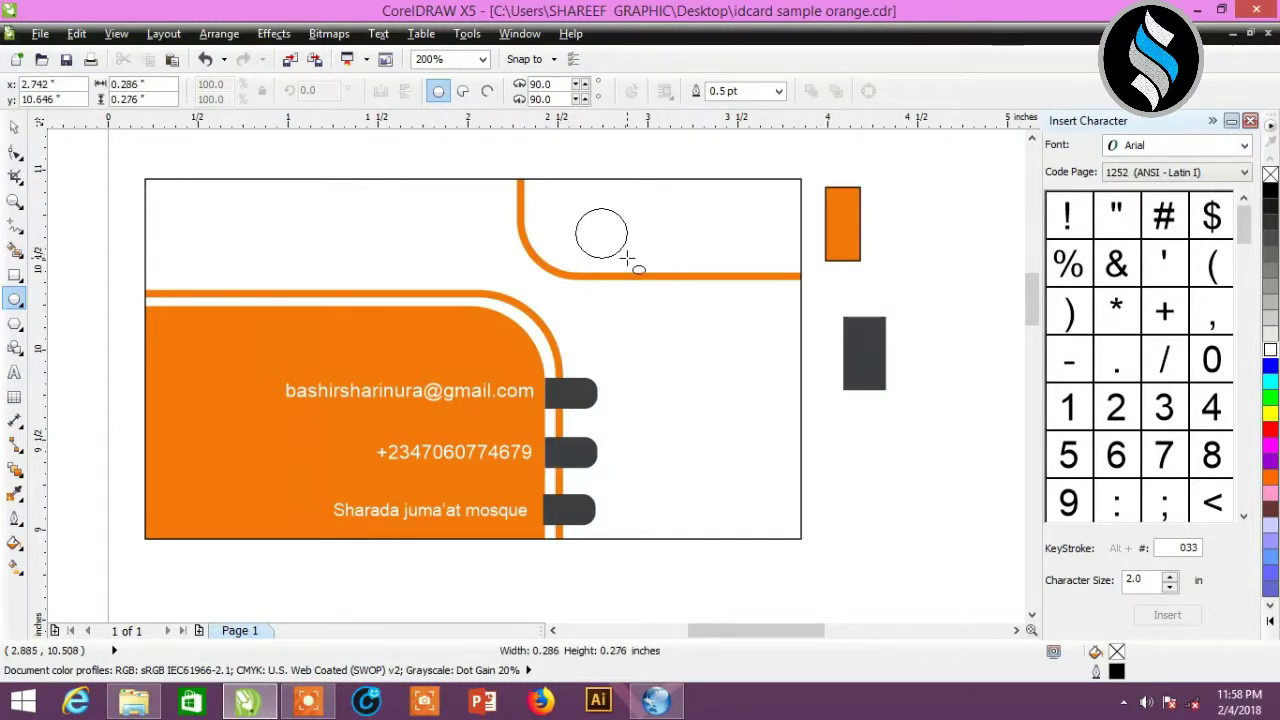
left_click_drag(627, 259, 627, 259)
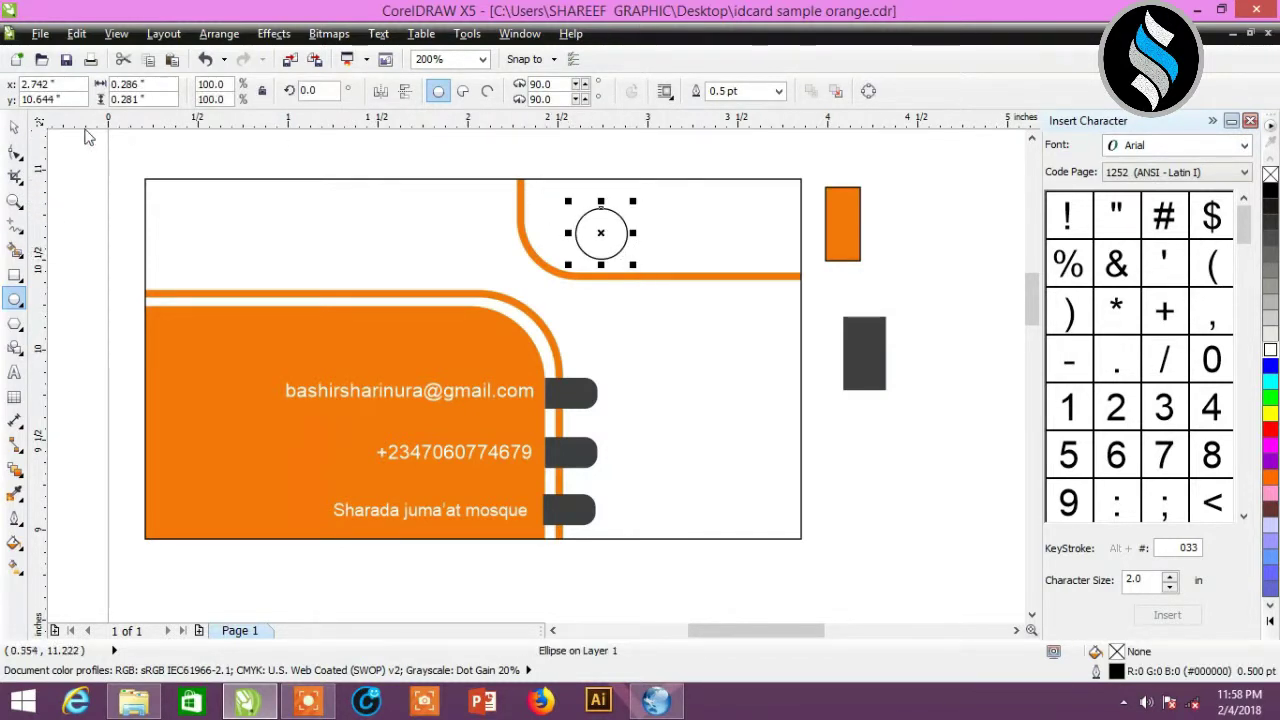
left_click(14, 127)
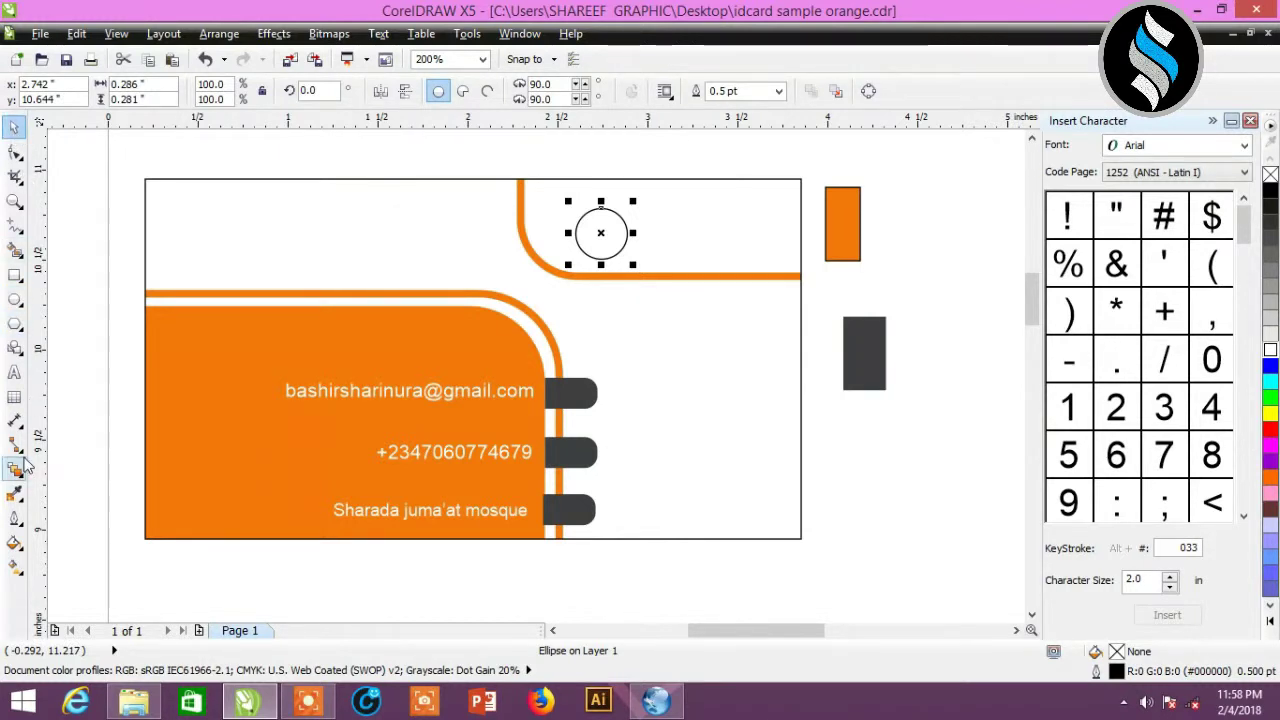
- Fill the circle with dark grey #3E3F41 sampled from the rectangle and remove its outline
left_click(14, 493)
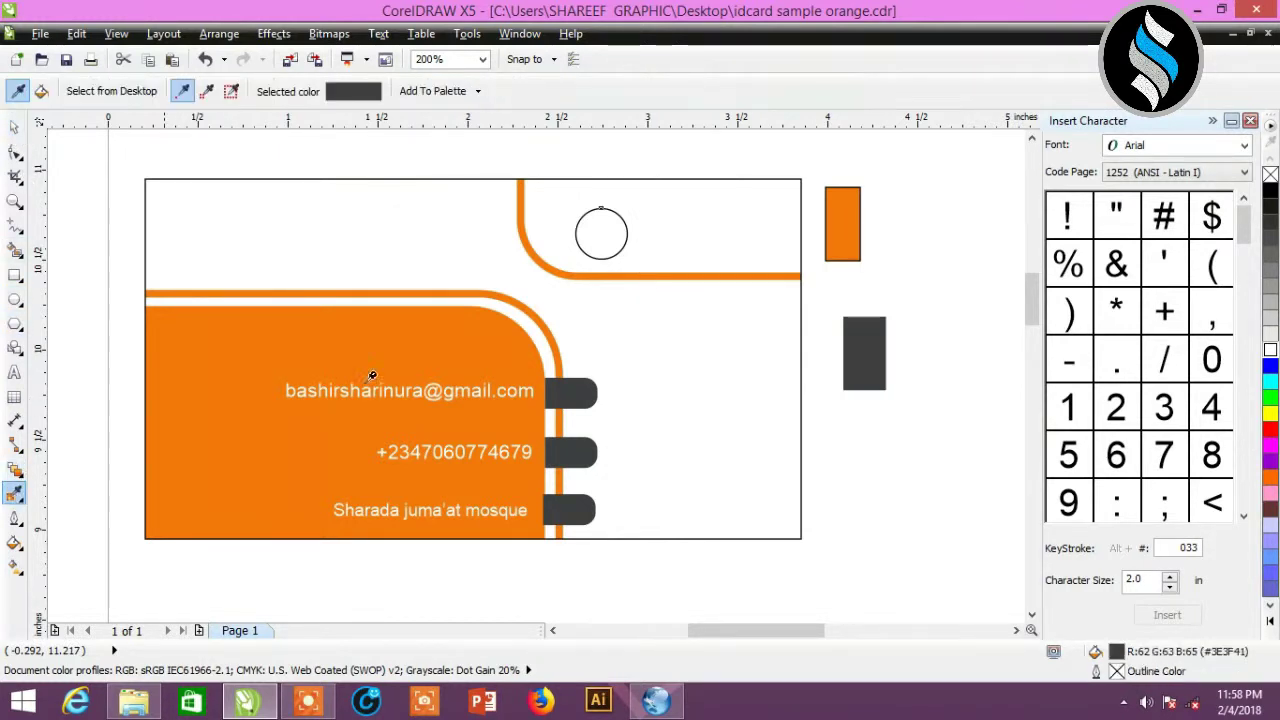
left_click(852, 341)
left_click(590, 220)
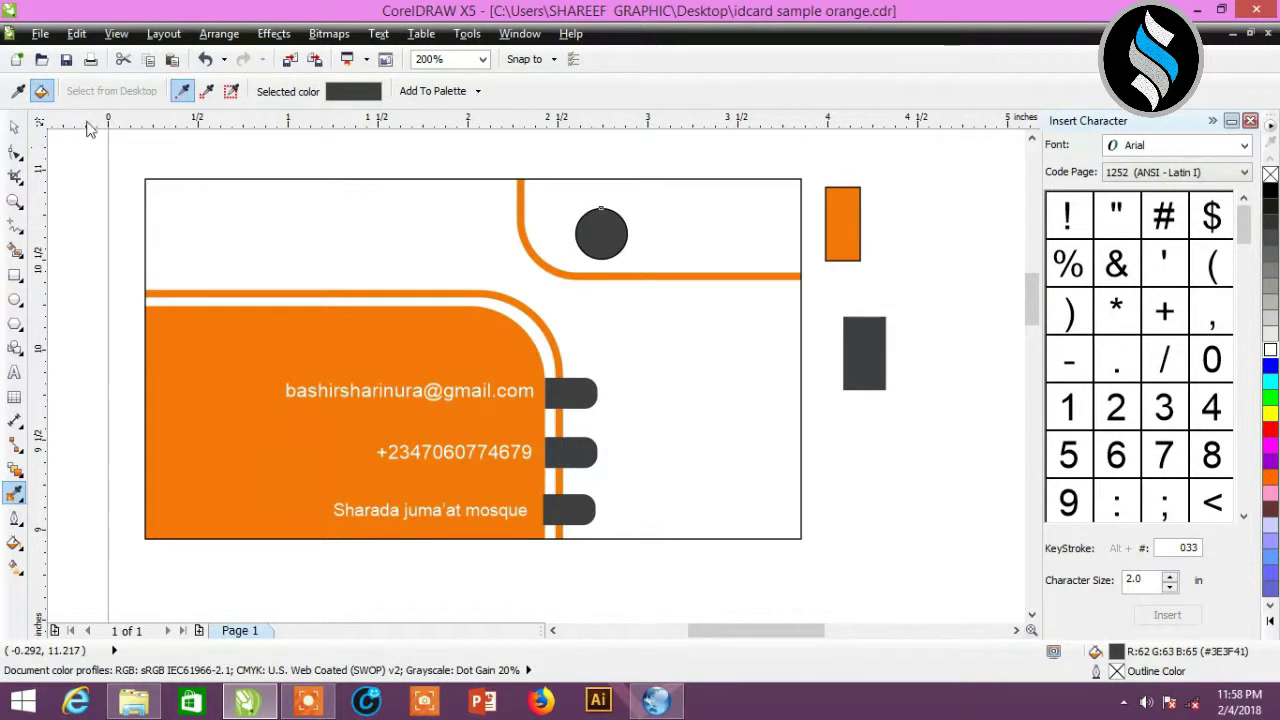
left_click(14, 128)
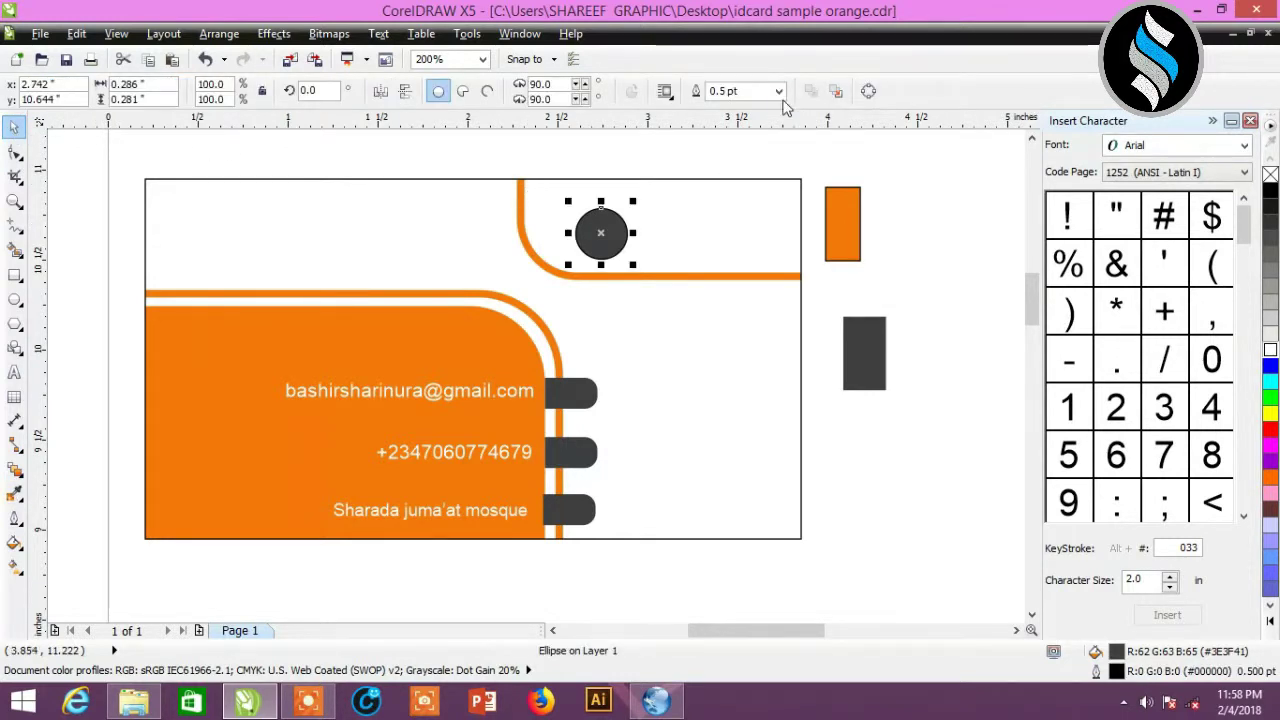
left_click(778, 91)
left_click(773, 110)
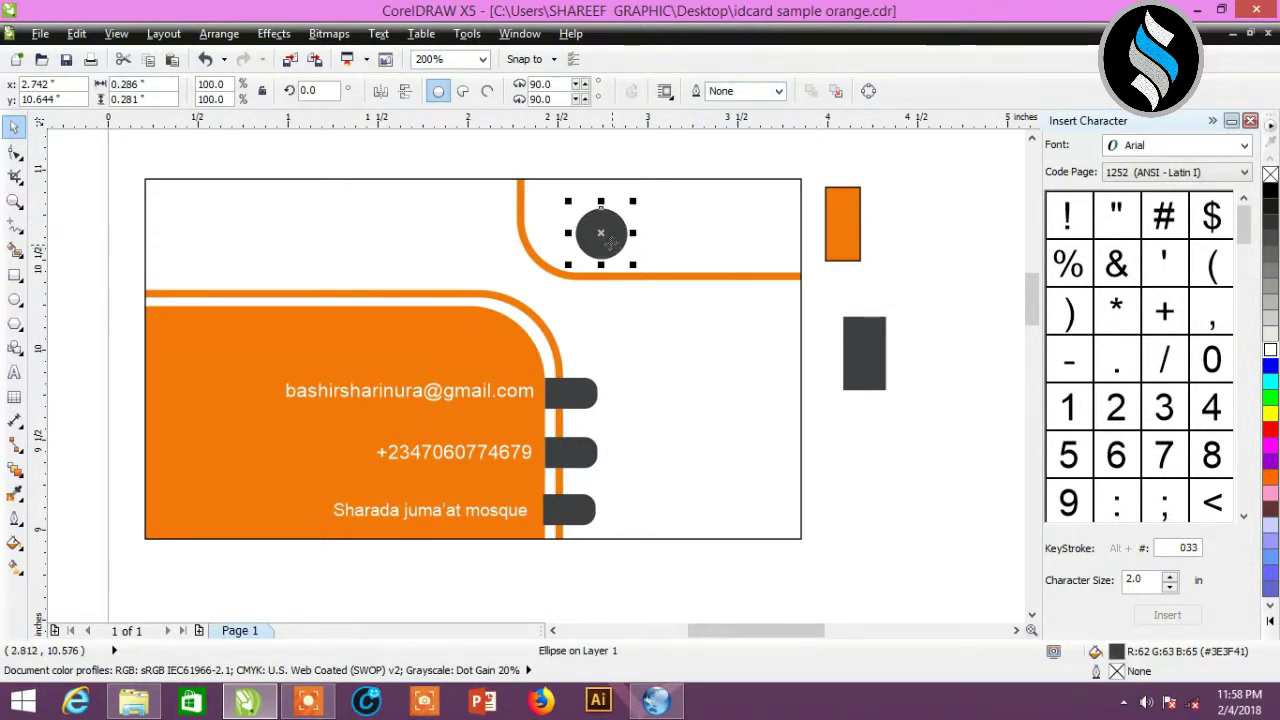
- Shift the grey circle right and place a slightly larger, unfilled copy on the card's top edge
left_click_drag(604, 234, 738, 228)
key("ctrl+d")
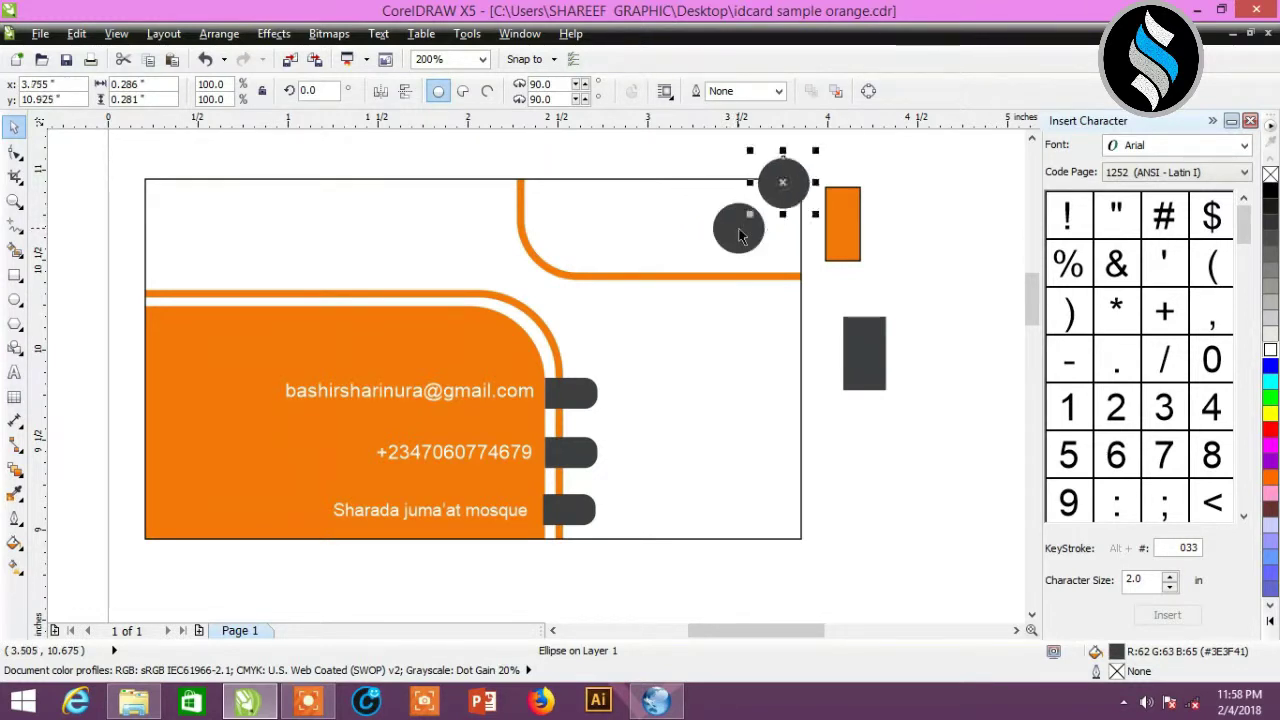
left_click_drag(783, 213, 784, 228)
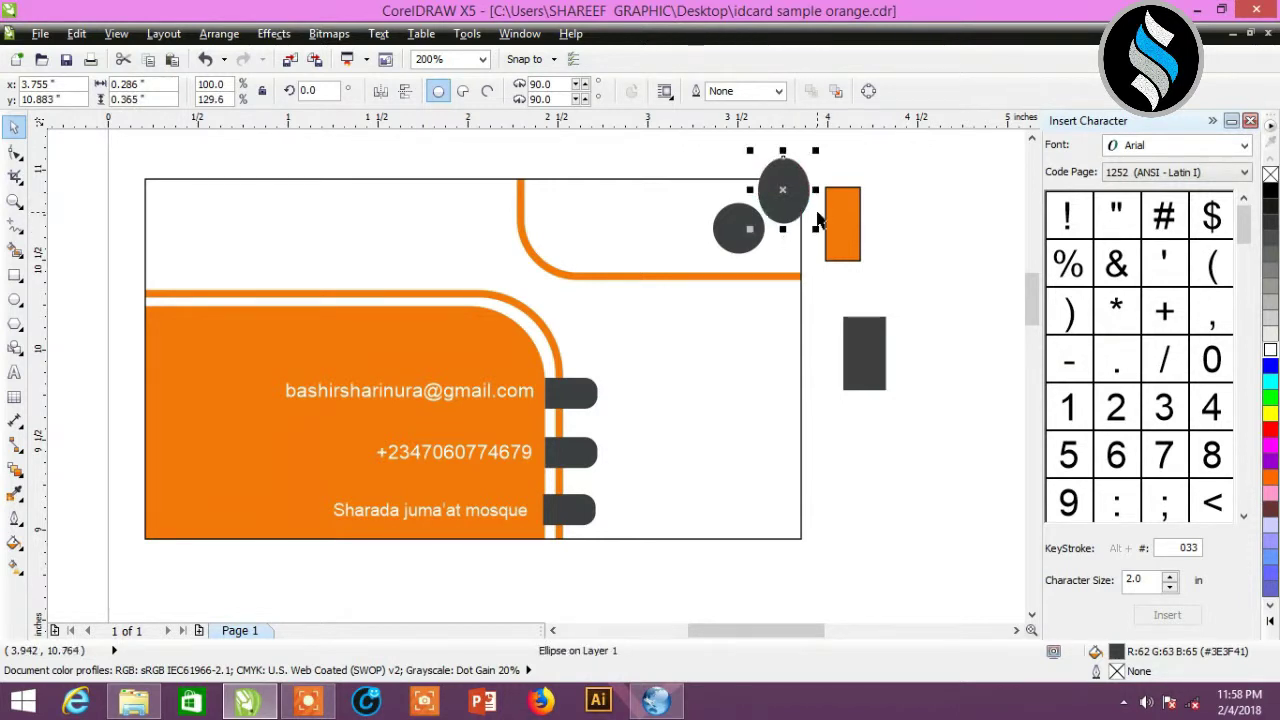
key("ctrl+z")
left_click_drag(817, 151, 669, 181)
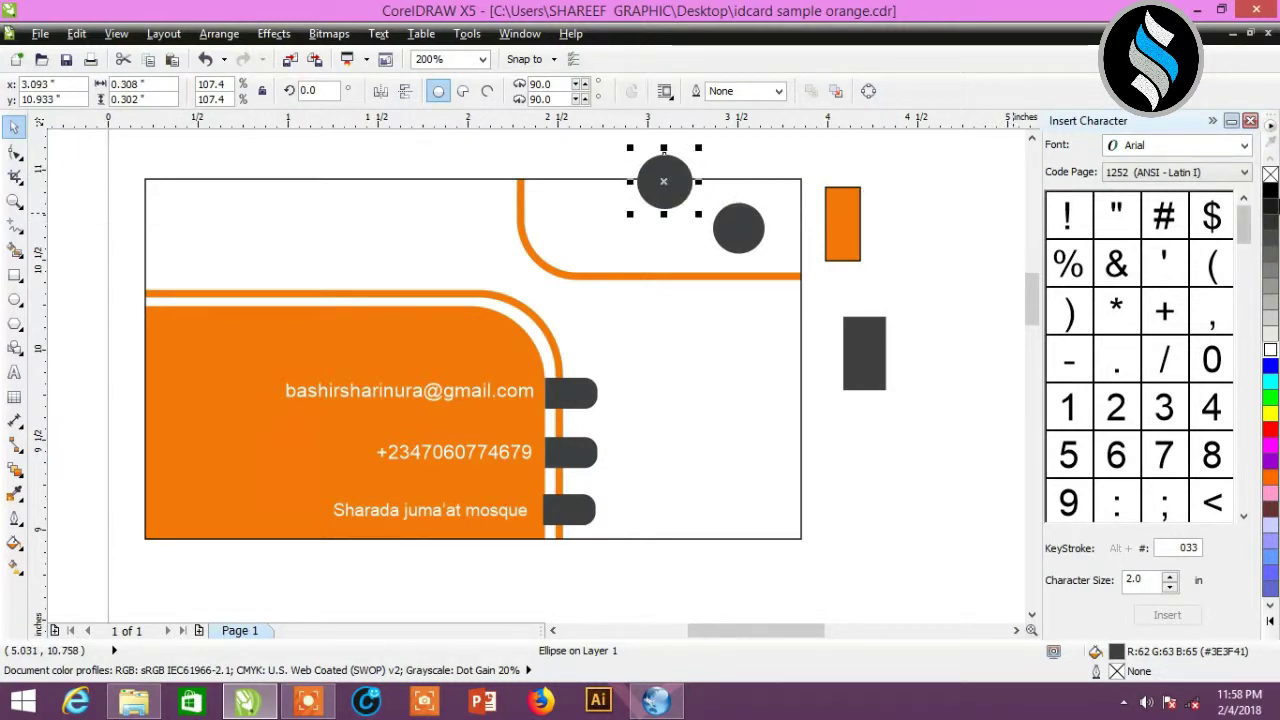
left_click(1271, 176)
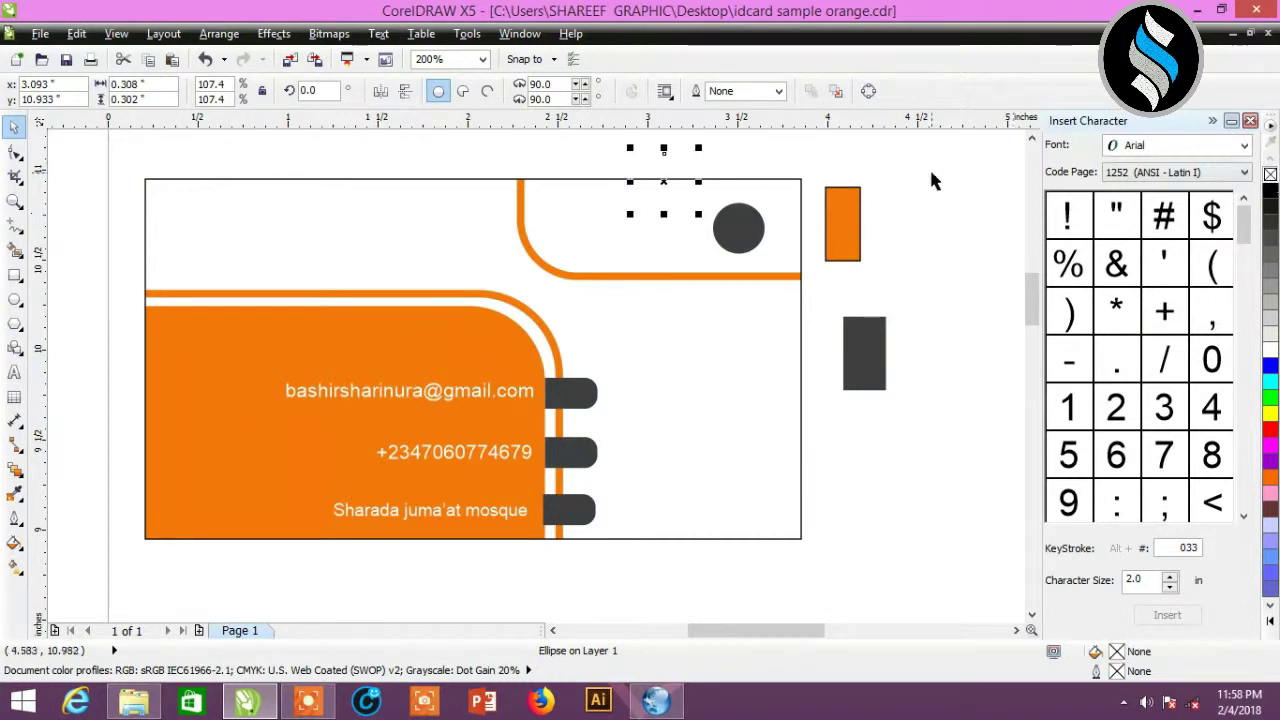